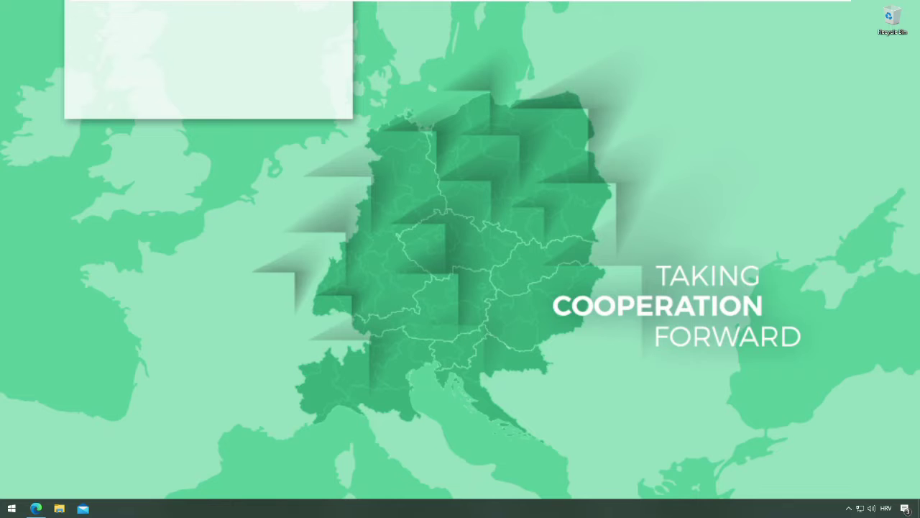
Switch to Edge and download the Optimal_heat_source_scheduler zip from the Store4HUC page's tools section, saving it to the Desktop
{"action": "left_click", "coordinate": [39, 509]}
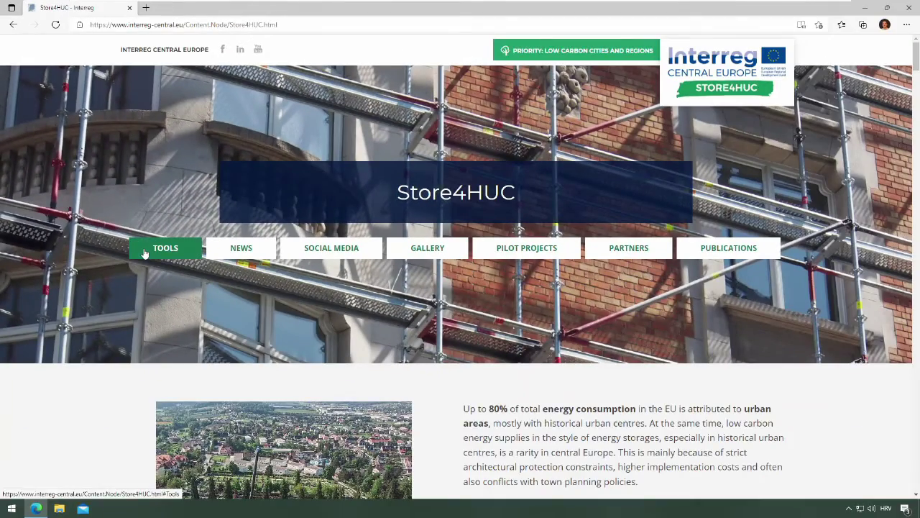
{"action": "left_click", "coordinate": [144, 253]}
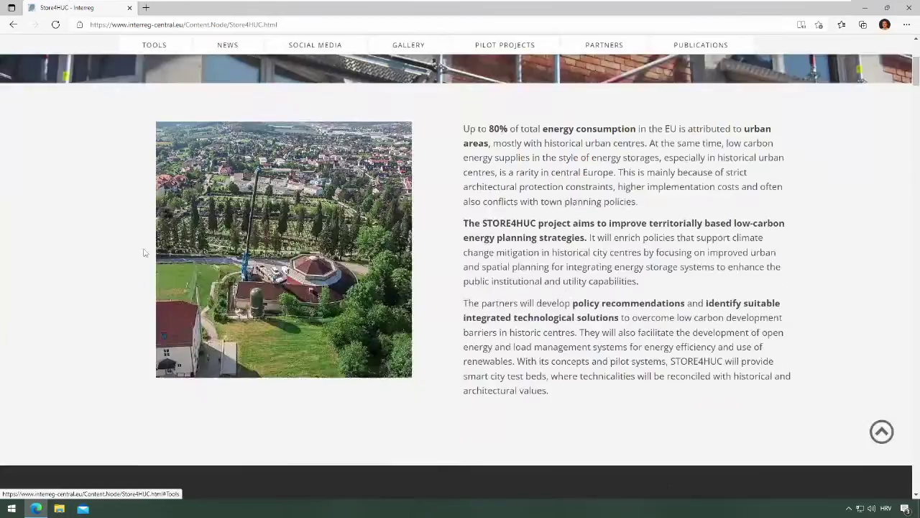
{"action": "scroll", "coordinate": [453, 292], "scroll_direction": "down", "scroll_amount": 5}
{"action": "scroll", "coordinate": [453, 293], "scroll_direction": "down", "scroll_amount": 5}
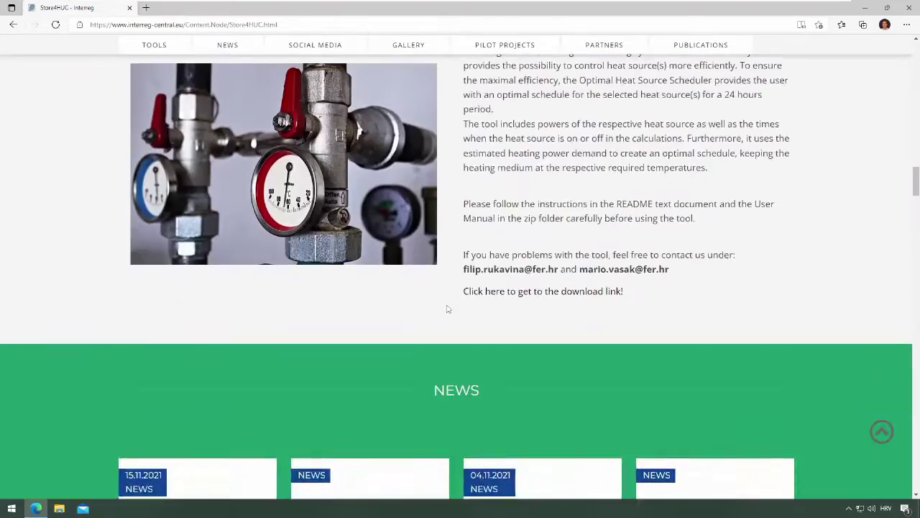
{"action": "scroll", "coordinate": [448, 309], "scroll_direction": "up", "scroll_amount": 1}
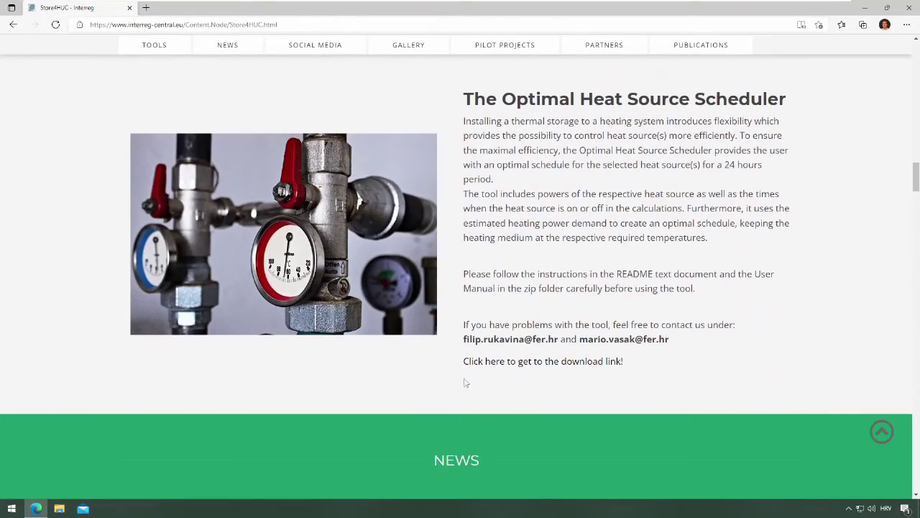
{"action": "left_click", "coordinate": [587, 363]}
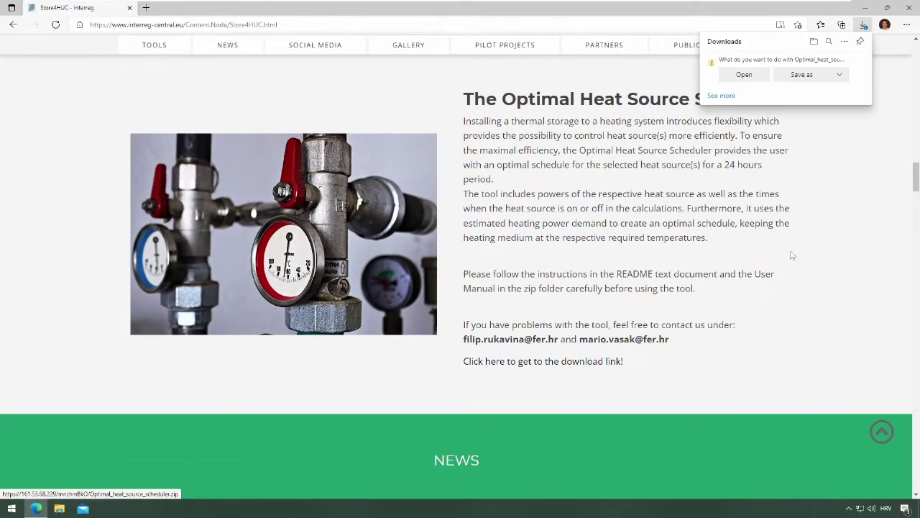
{"action": "left_click", "coordinate": [799, 75]}
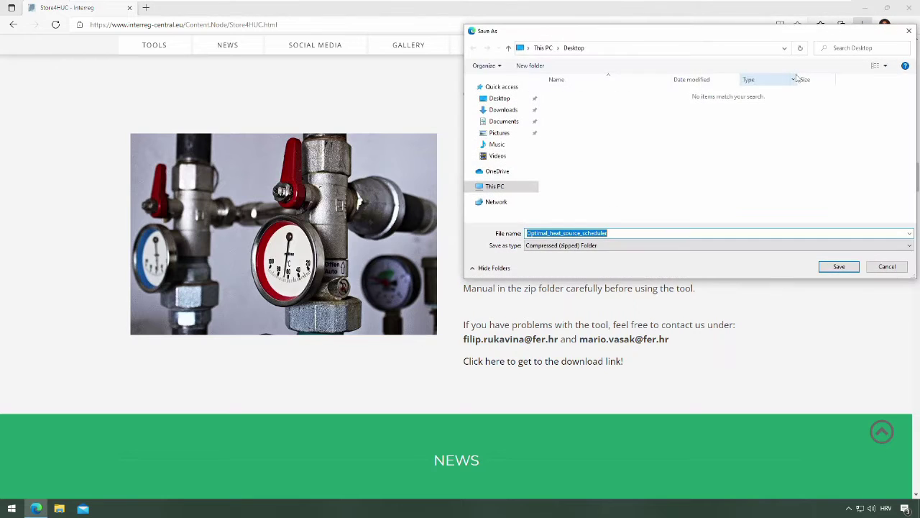
{"action": "left_click", "coordinate": [838, 267]}
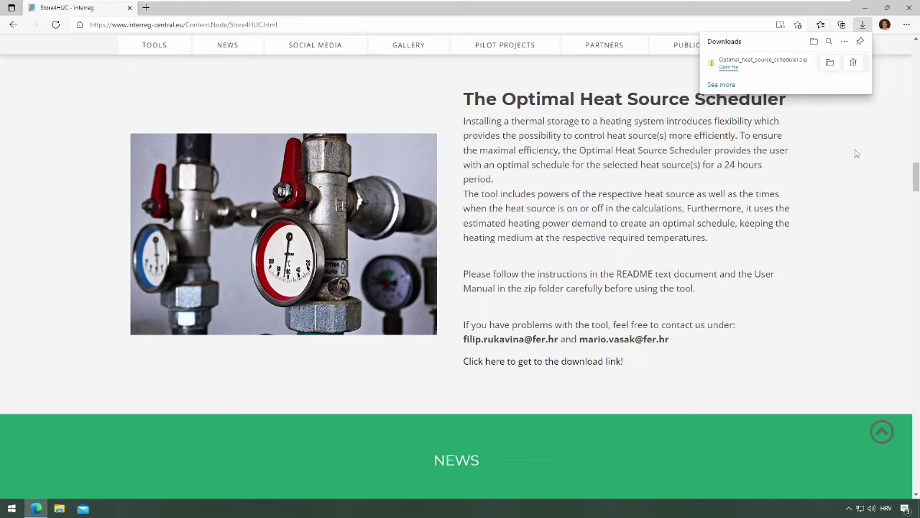
Minimize the browser and extract the downloaded Optimal_heat_source_scheduler zip into a folder of the same name on the Desktop
{"action": "left_click", "coordinate": [865, 9]}
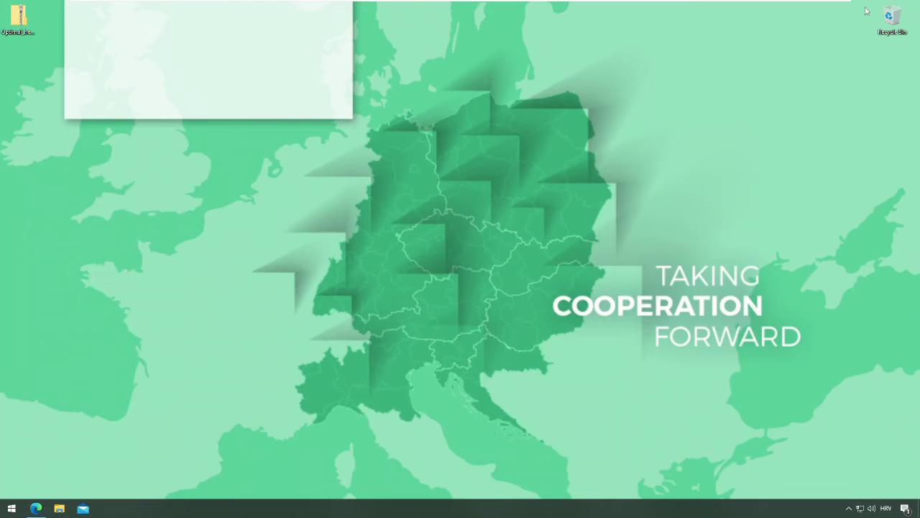
{"action": "right_click", "coordinate": [23, 10]}
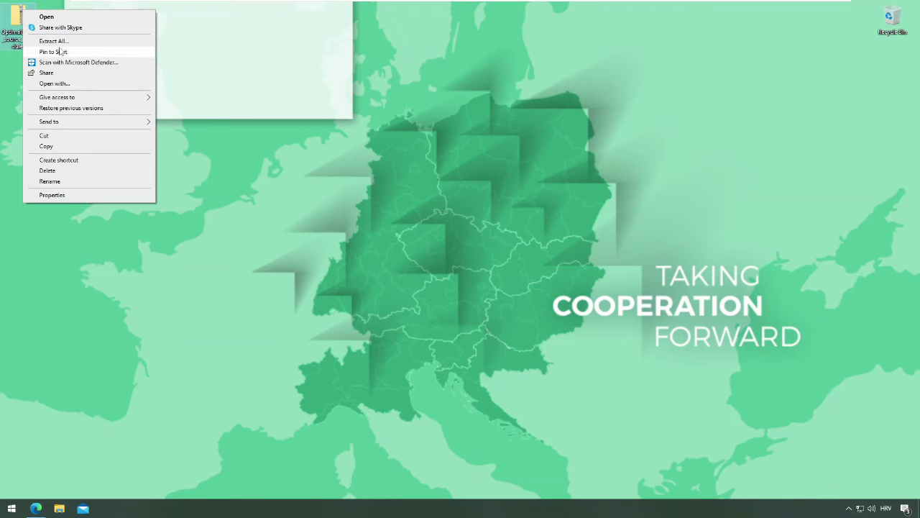
{"action": "left_click", "coordinate": [55, 41]}
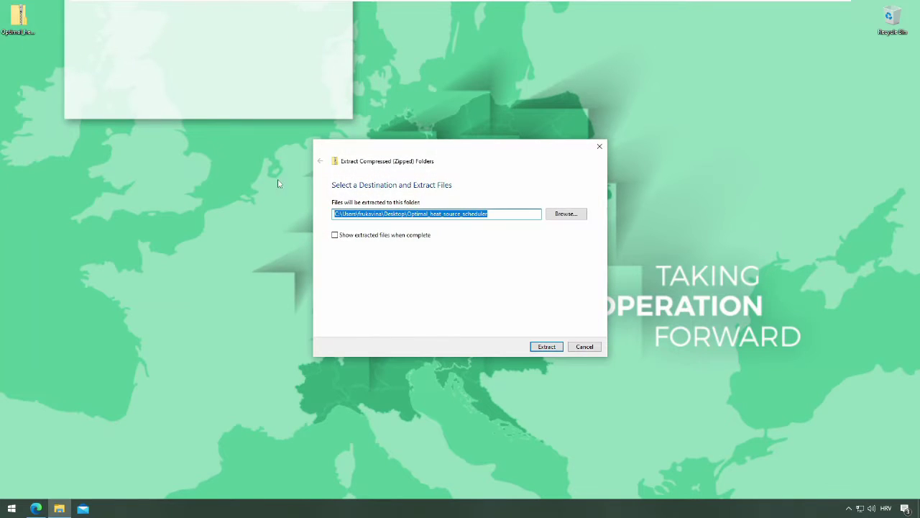
{"action": "left_click", "coordinate": [546, 347]}
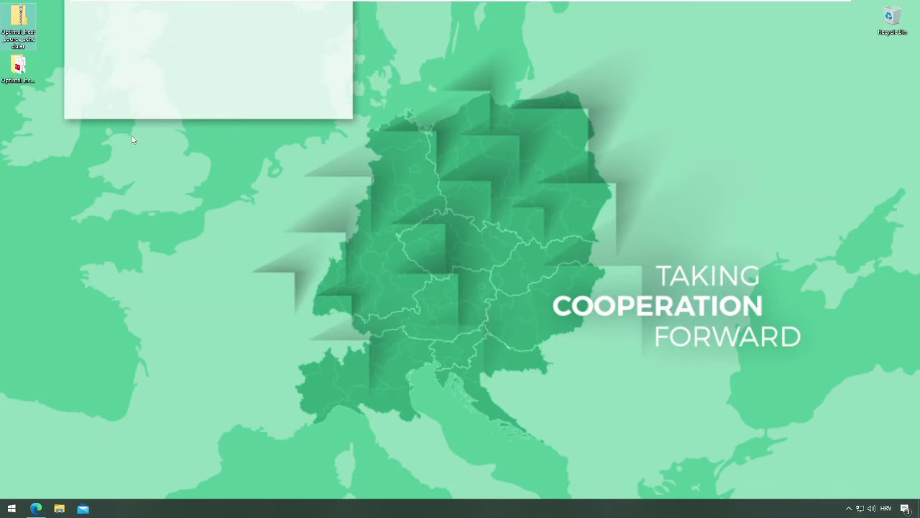
Open the Optimal heat source scheduler workbook from the extracted folder in Excel, and enable its editing and active content
{"action": "left_click", "coordinate": [15, 69]}
{"action": "left_click_drag", "start_coordinate": [18, 66], "coordinate": [88, 66]}
{"action": "double_click", "coordinate": [89, 66]}
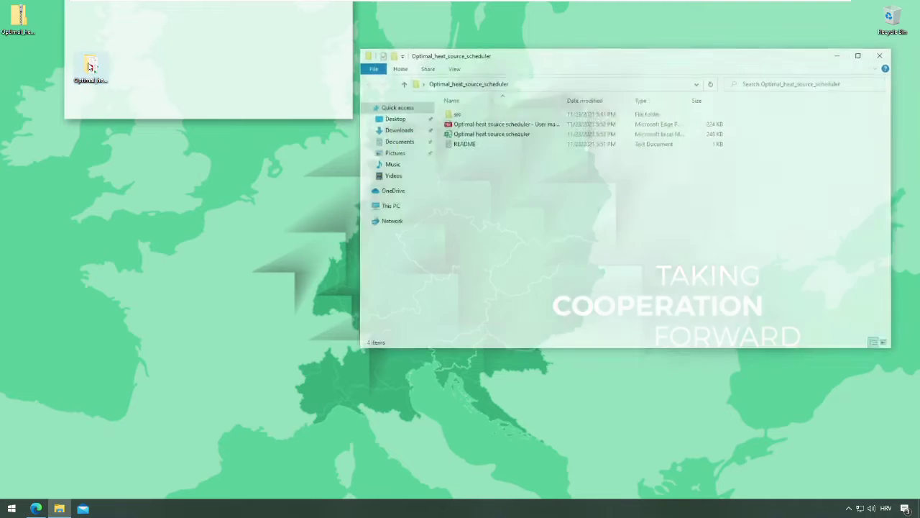
{"action": "double_click", "coordinate": [513, 136]}
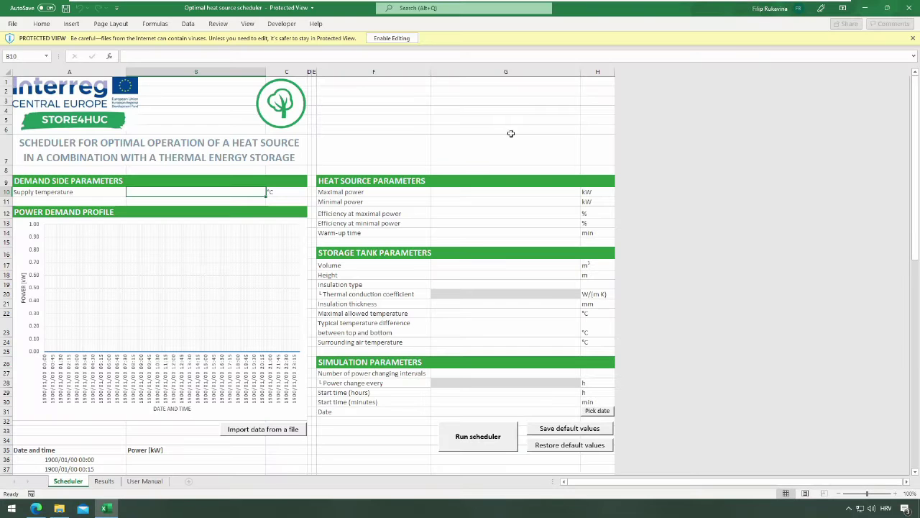
{"action": "left_click", "coordinate": [392, 38]}
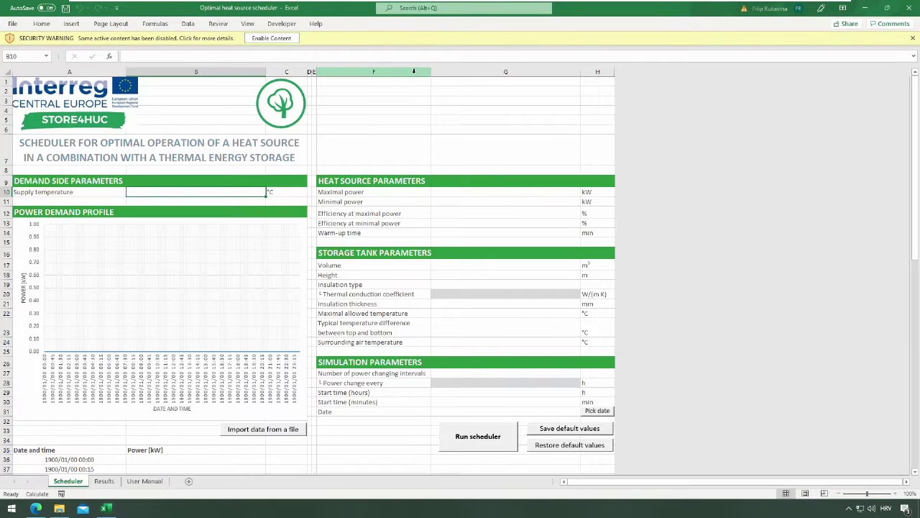
{"action": "left_click", "coordinate": [272, 38]}
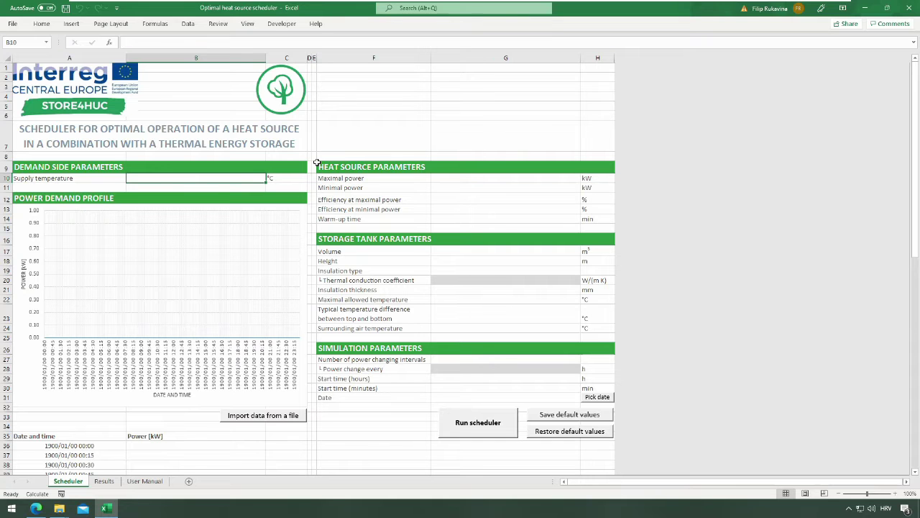
Examine the Power [kW] input cells for the full day and return to the beginning of the Scheduler sheet
{"action": "left_click_drag", "start_coordinate": [245, 446], "coordinate": [234, 503]}
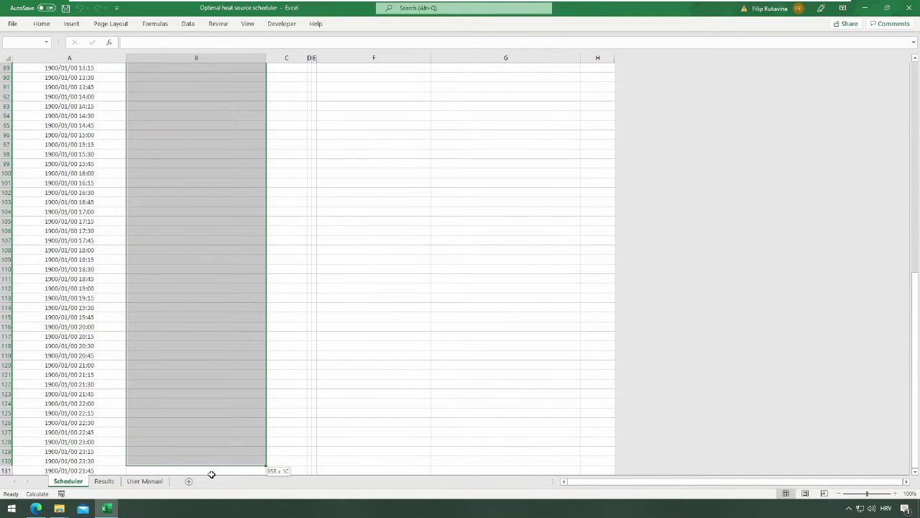
{"action": "left_click_drag", "start_coordinate": [211, 475], "coordinate": [212, 471]}
{"action": "key", "text": "Page_Up"}
{"action": "key", "text": "Page_Up"}
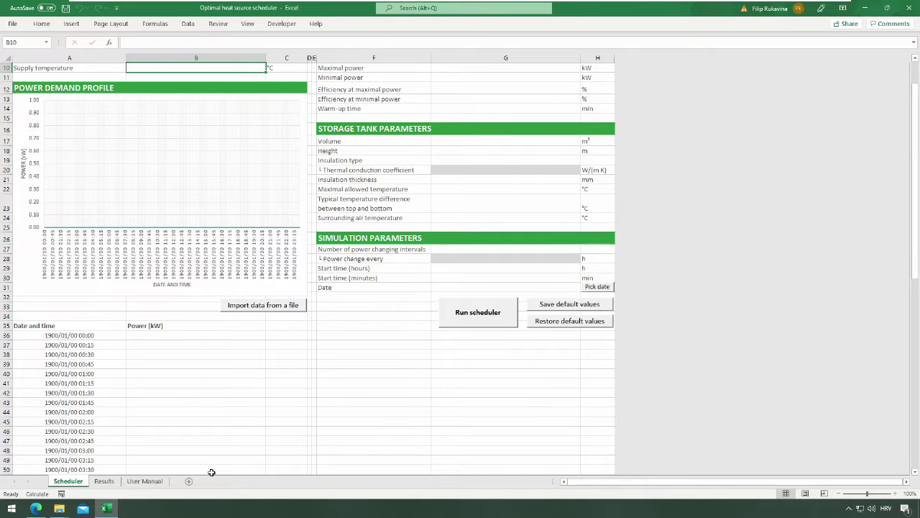
{"action": "scroll", "coordinate": [225, 439], "scroll_direction": "up", "scroll_amount": 3}
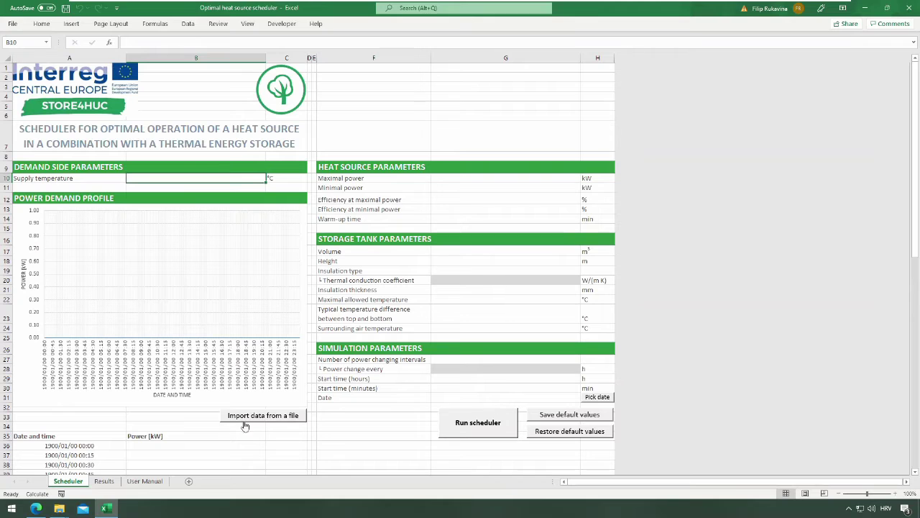
Start importing power demand data from a file and load data_csv from the Documents folder
{"action": "left_click", "coordinate": [245, 420]}
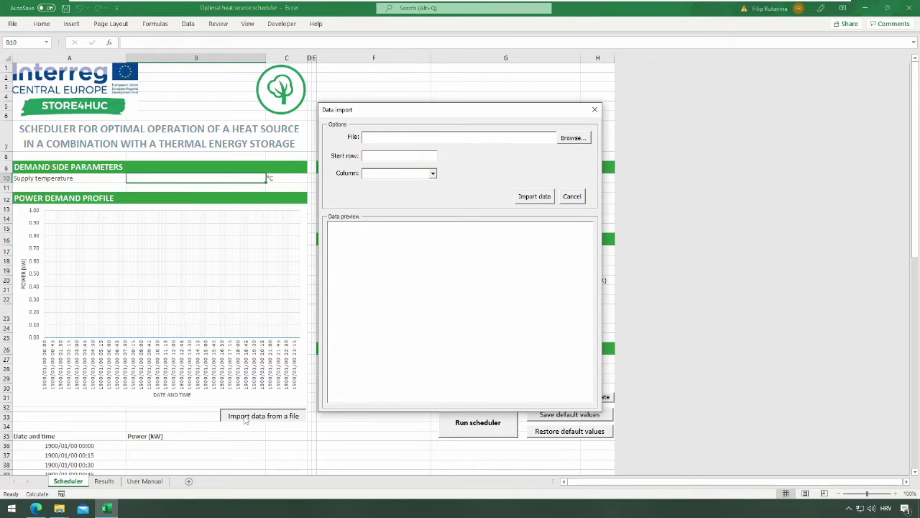
{"action": "left_click", "coordinate": [572, 138]}
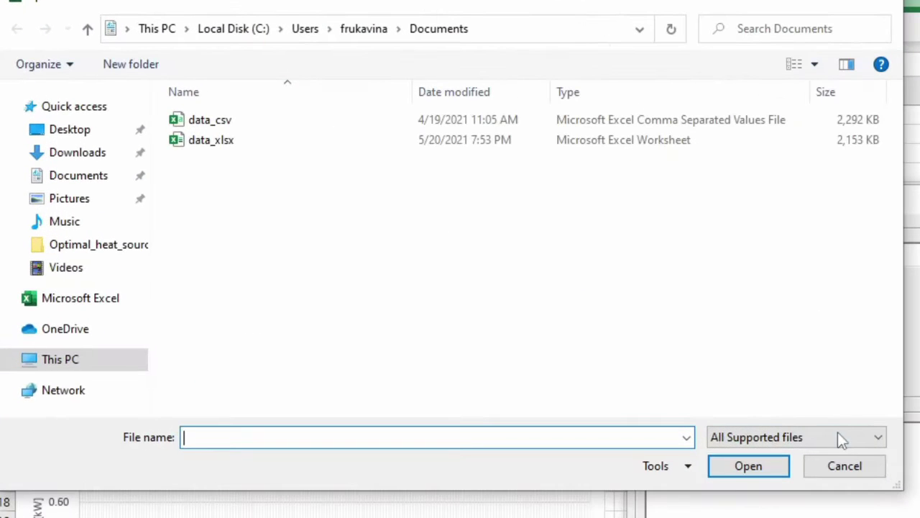
{"action": "left_click", "coordinate": [839, 441]}
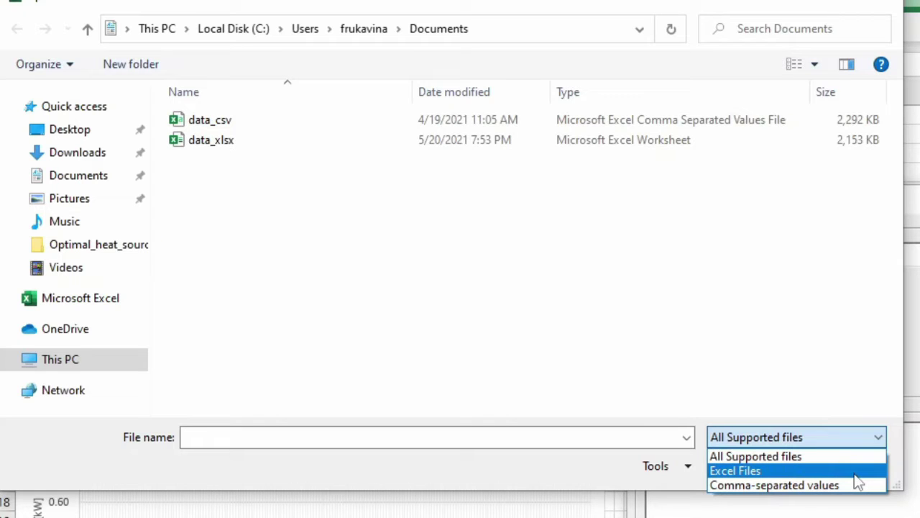
{"action": "left_click", "coordinate": [220, 123]}
{"action": "left_click", "coordinate": [236, 125]}
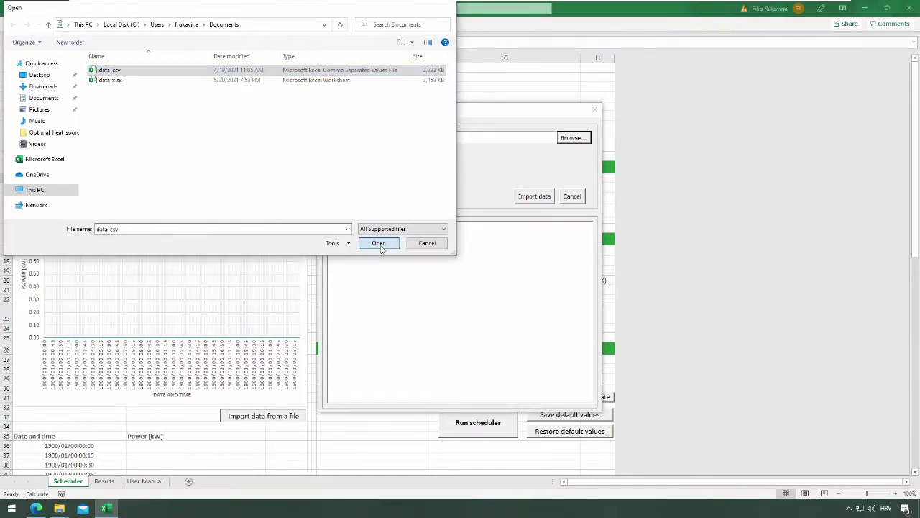
{"action": "left_click", "coordinate": [379, 244]}
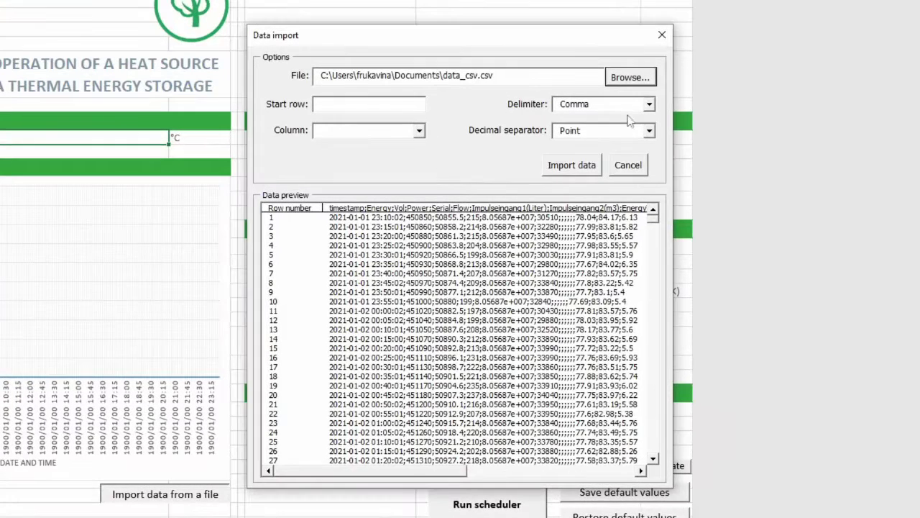
Set the import delimiter to Semicolon and use Point as the decimal separator
{"action": "left_click", "coordinate": [653, 106]}
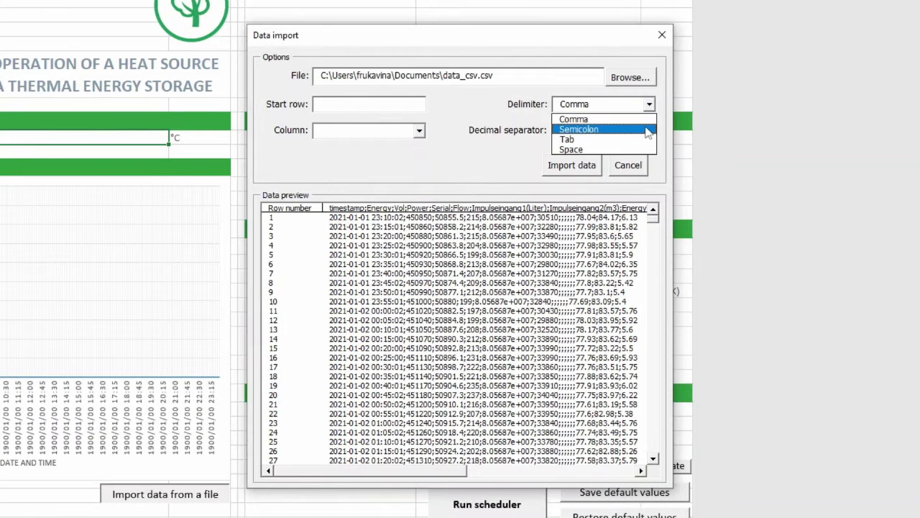
{"action": "left_click", "coordinate": [646, 130]}
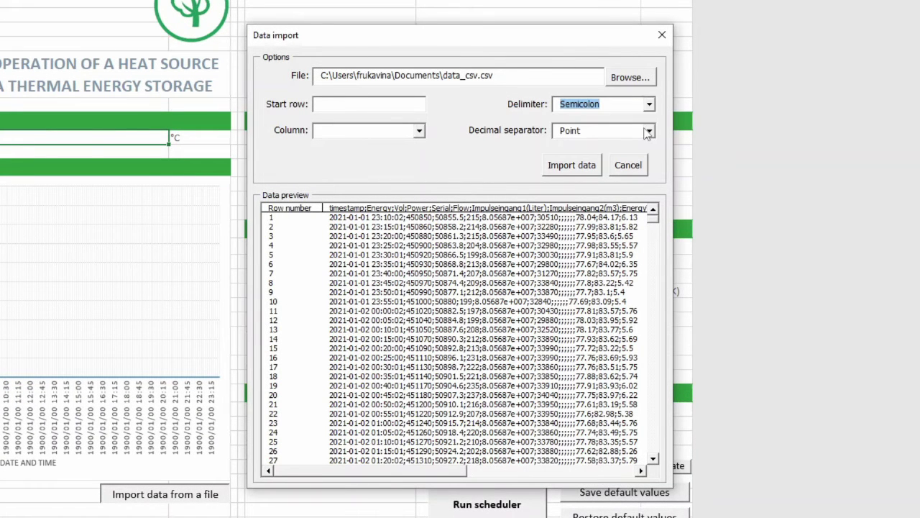
{"action": "left_click", "coordinate": [646, 131]}
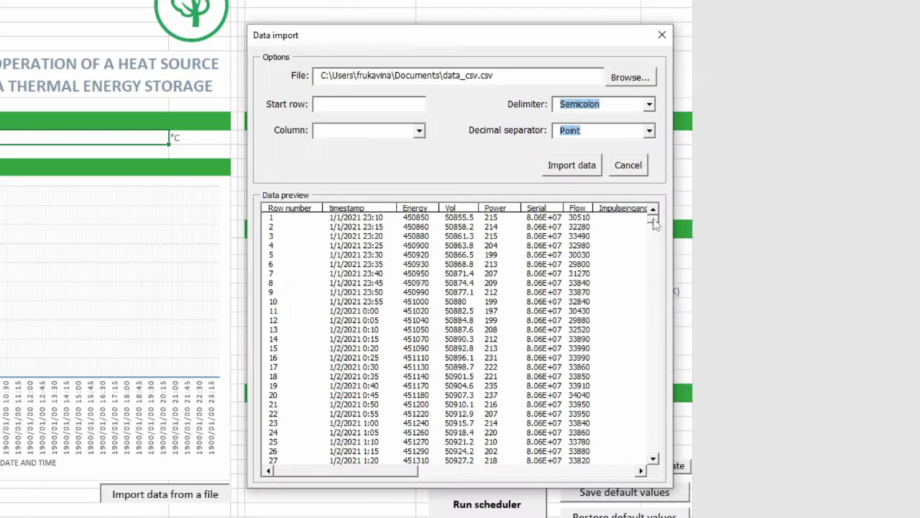
Choose row 2770 in the data preview as the import's start row
{"action": "left_click_drag", "start_coordinate": [654, 224], "coordinate": [653, 240]}
{"action": "left_click", "coordinate": [370, 331]}
{"action": "left_click", "coordinate": [370, 376]}
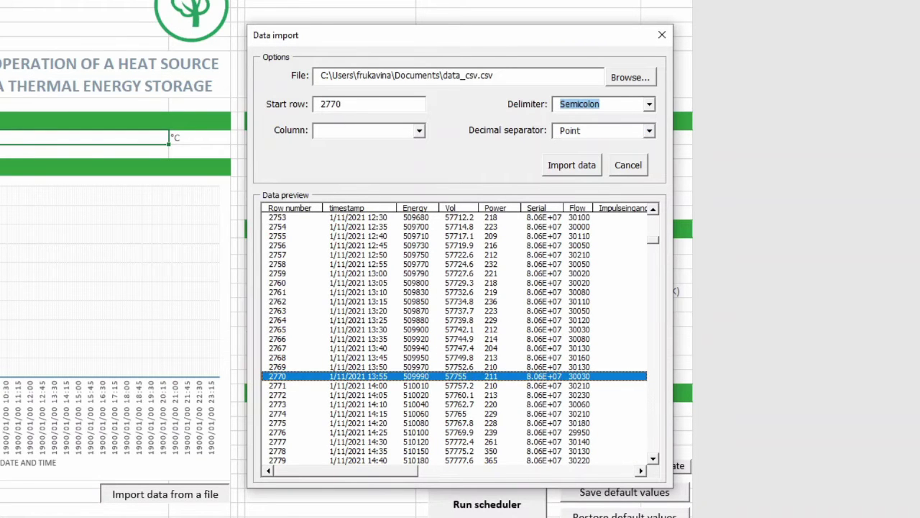
Import the power demand profile from the Power column, starting at row 24764
{"action": "left_click_drag", "start_coordinate": [343, 105], "coordinate": [326, 104]}
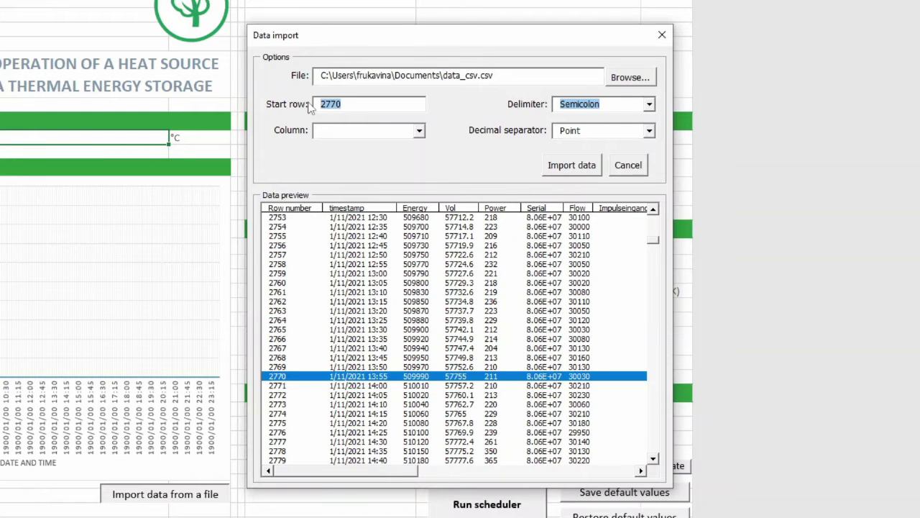
{"action": "type", "text": "2"}
{"action": "key", "text": "Tab"}
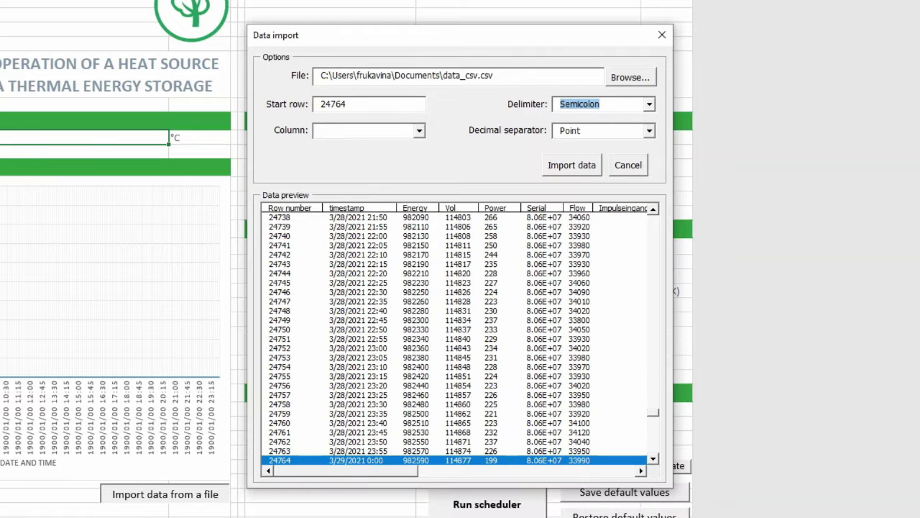
{"action": "left_click", "coordinate": [419, 130]}
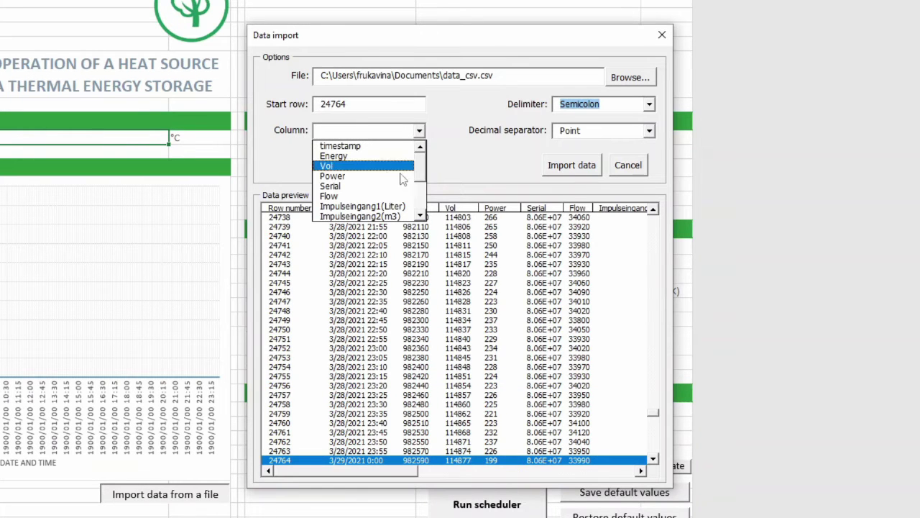
{"action": "left_click", "coordinate": [399, 179]}
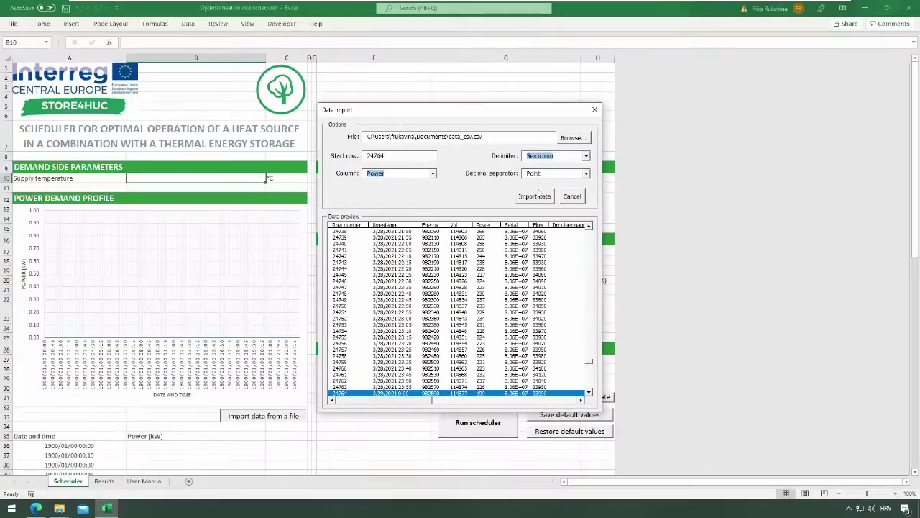
{"action": "left_click", "coordinate": [538, 197]}
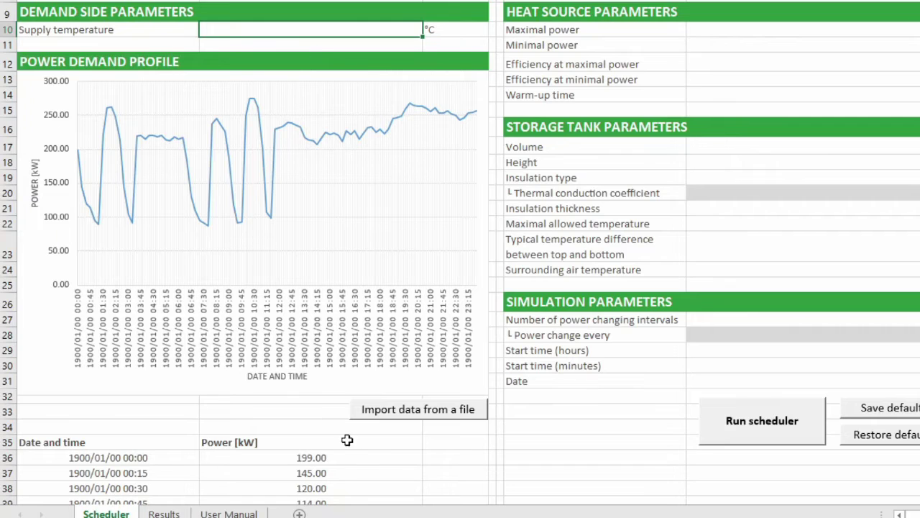
Change the imported power demand at 00:15 to 160 kW
{"action": "left_click", "coordinate": [353, 472]}
{"action": "type", "text": "160"}
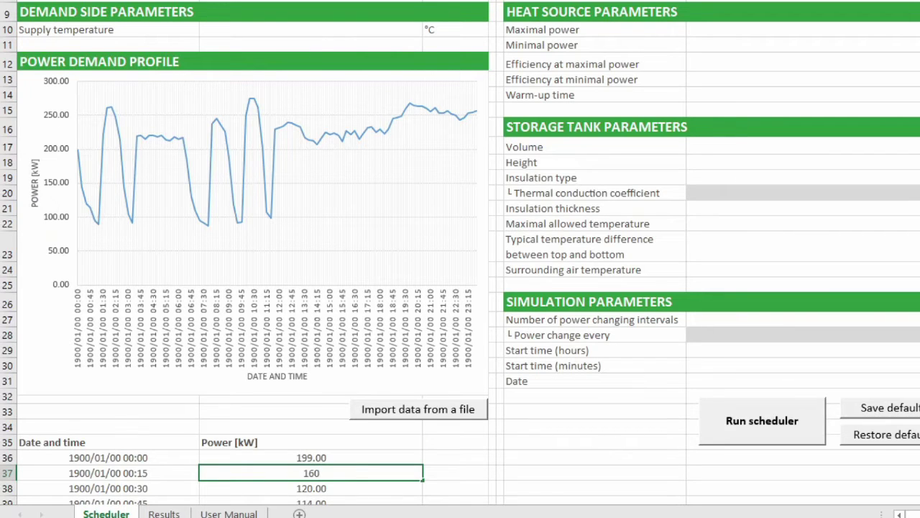
{"action": "key", "text": "Return"}
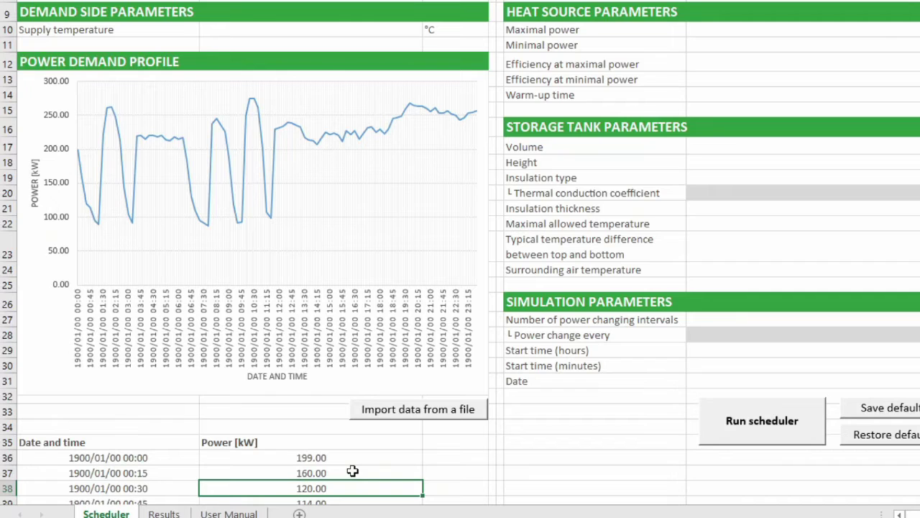
Set the supply temperature in the demand side parameters to 80 °C
{"action": "left_click", "coordinate": [325, 30]}
{"action": "type", "text": "8"}
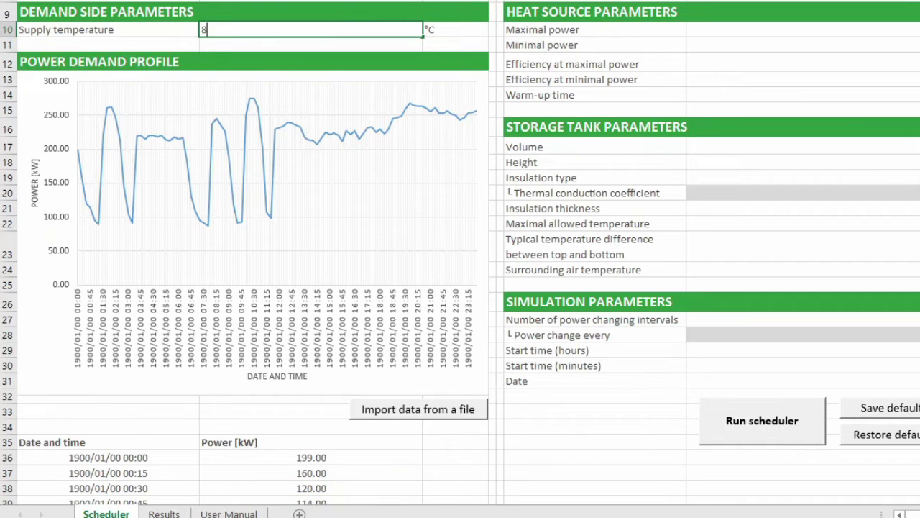
{"action": "type", "text": "0"}
{"action": "key", "text": "Return"}
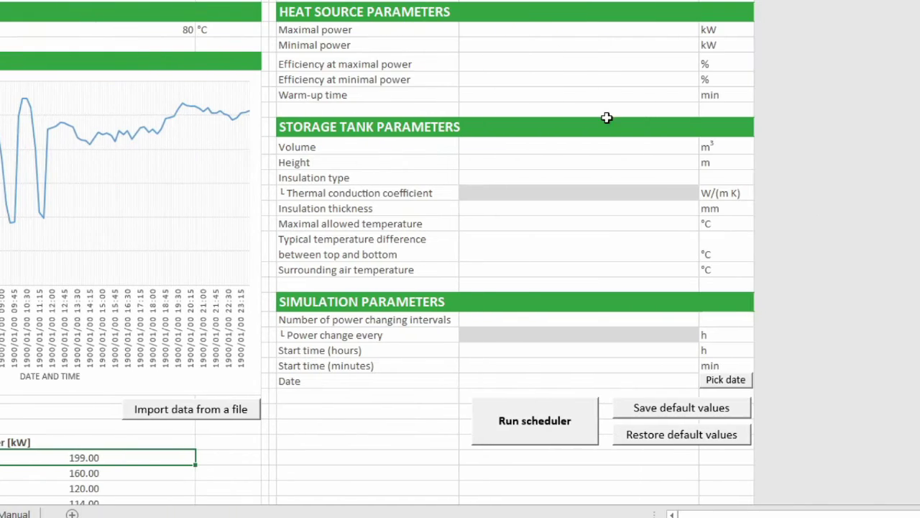
Set the storage tank's insulation type to Polyurethane foam (PUR)
{"action": "left_click", "coordinate": [676, 179]}
{"action": "left_click", "coordinate": [706, 177]}
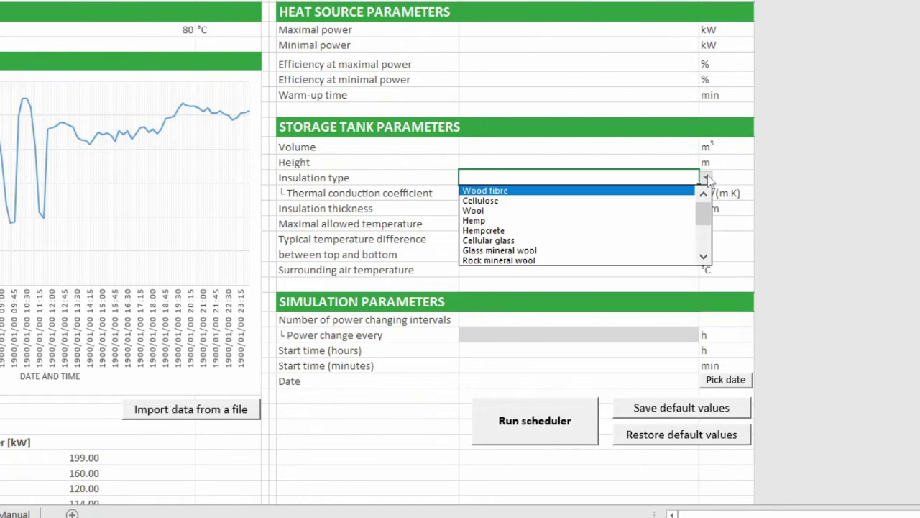
{"action": "scroll", "coordinate": [702, 212], "scroll_direction": "down", "scroll_amount": 3}
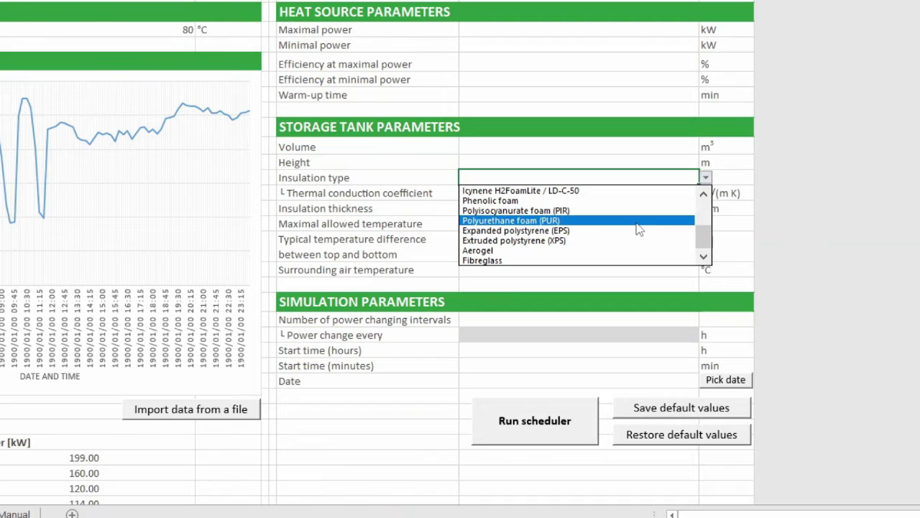
{"action": "left_click", "coordinate": [639, 229]}
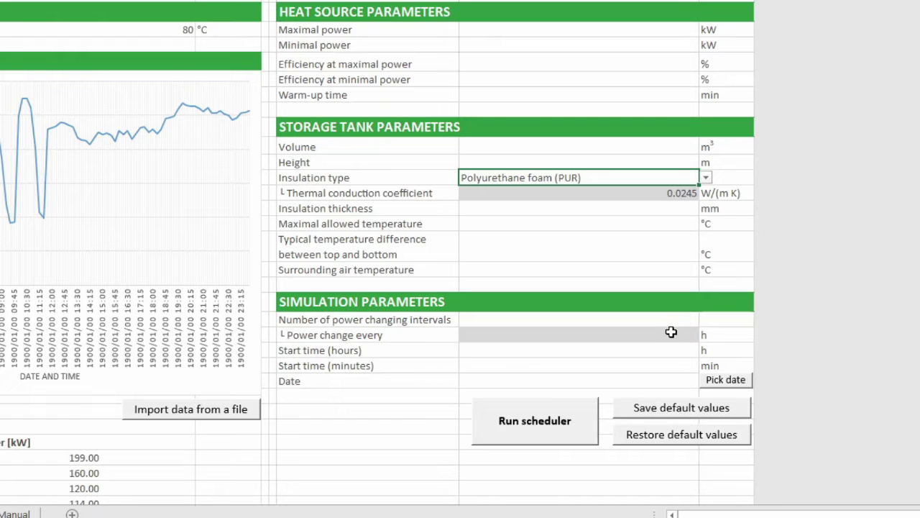
Set the simulation date to 12 October 2021 with the date picker
{"action": "left_click", "coordinate": [705, 386]}
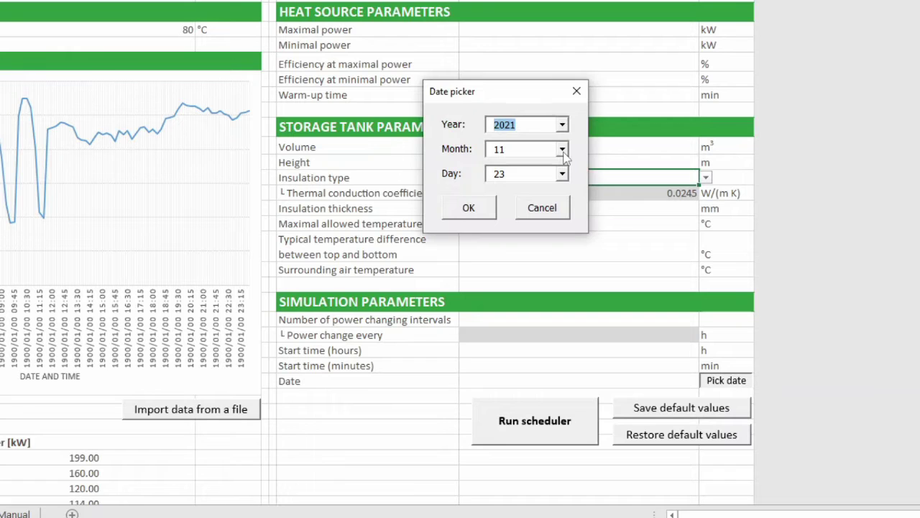
{"action": "left_click", "coordinate": [562, 148]}
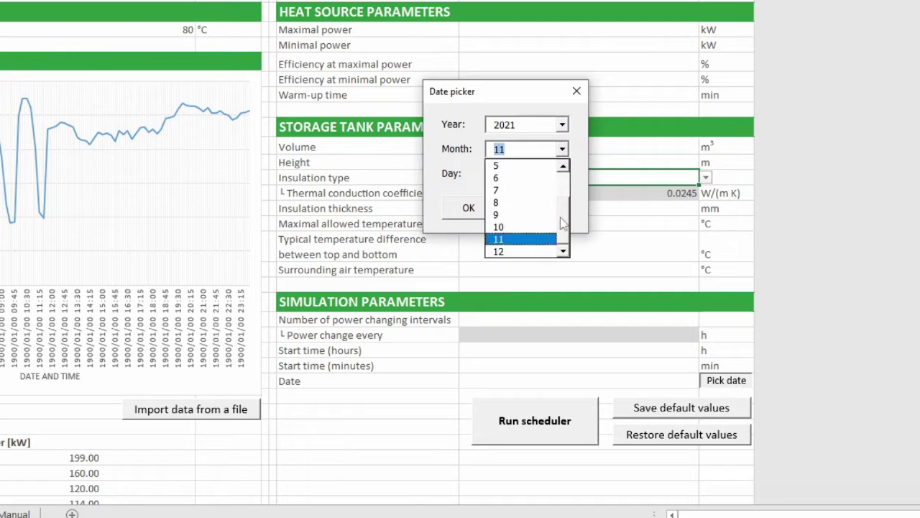
{"action": "left_click", "coordinate": [548, 227]}
{"action": "left_click", "coordinate": [562, 174]}
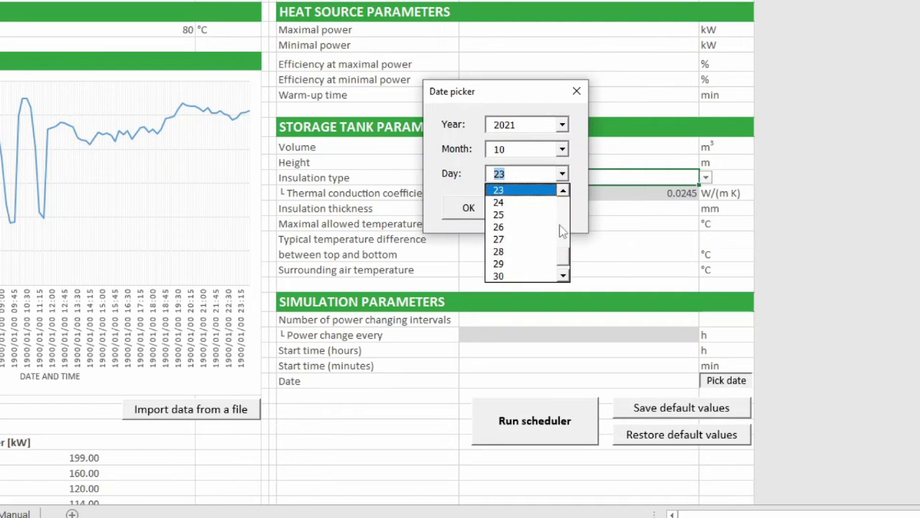
{"action": "left_click_drag", "start_coordinate": [570, 257], "coordinate": [568, 204]}
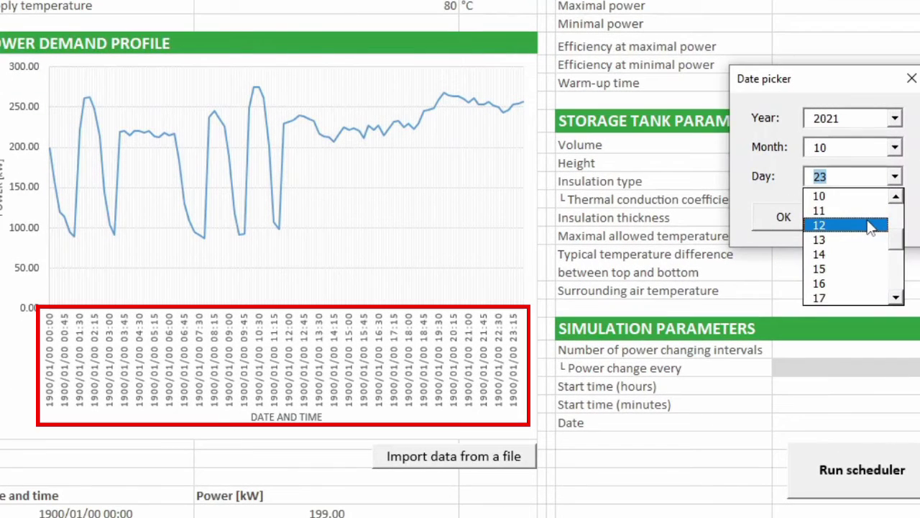
{"action": "left_click", "coordinate": [514, 215]}
{"action": "left_click", "coordinate": [800, 217]}
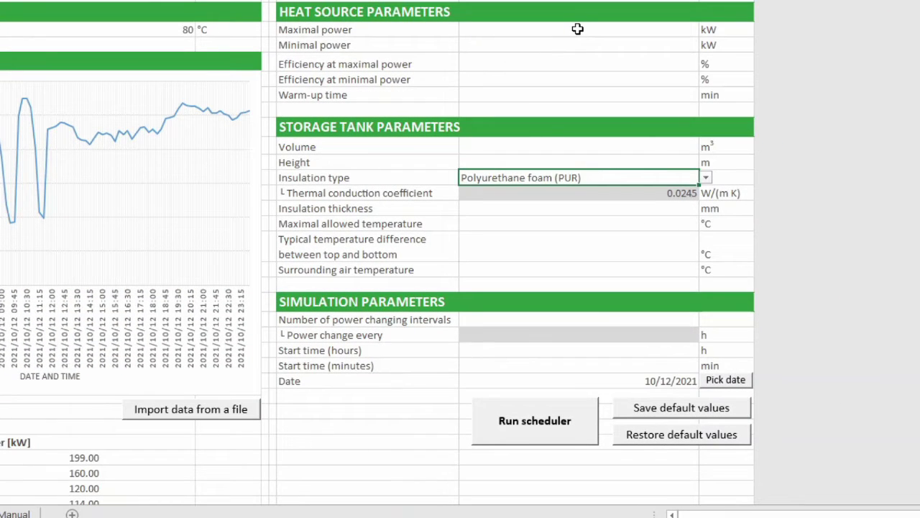
Set the heat source's maximal power to 300 kW, minimal power 80 kW, efficiencies 90 % and 85 %, and warm-up time 30 min
{"action": "left_click", "coordinate": [577, 29]}
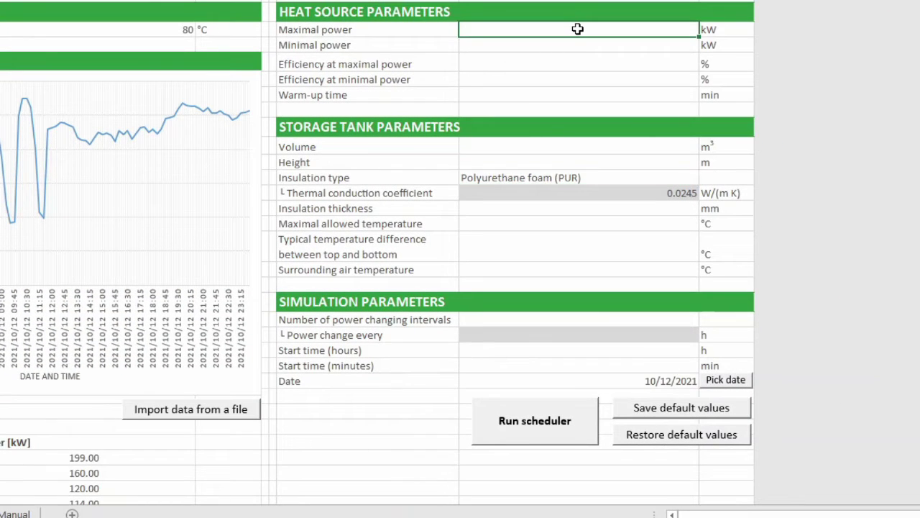
{"action": "type", "text": "300"}
{"action": "key", "text": "Return"}
{"action": "type", "text": "80"}
{"action": "key", "text": "Return"}
{"action": "type", "text": "90"}
{"action": "key", "text": "Return"}
{"action": "type", "text": "85"}
{"action": "key", "text": "Return"}
{"action": "type", "text": "30"}
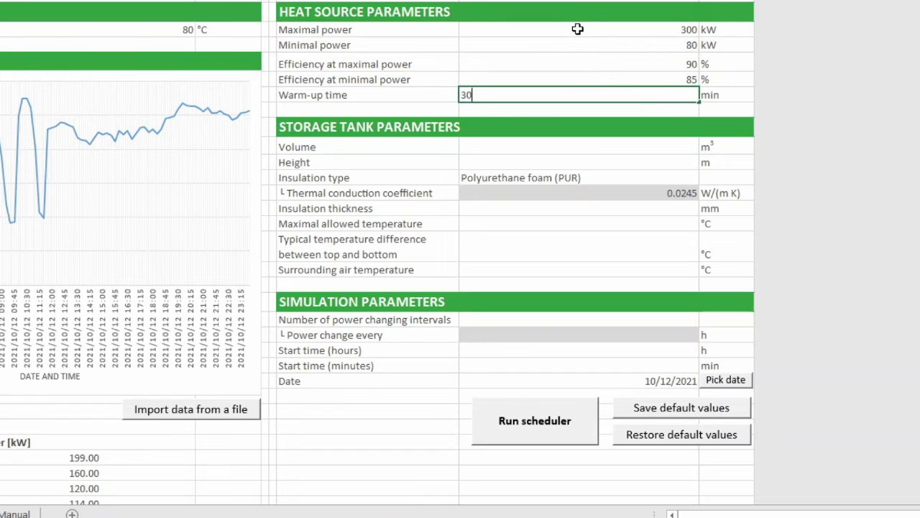
{"action": "key", "text": "Return"}
Fill in the storage tank: volume 20 m³, height 5 m, insulation 200 mm, maximal temperature 95 °C, temperature difference 20 °C, surrounding air 15 °C
{"action": "type", "text": "20 5"}
{"action": "key", "text": "Return"}
{"action": "type", "text": "200"}
{"action": "key", "text": "Return"}
{"action": "type", "text": "95"}
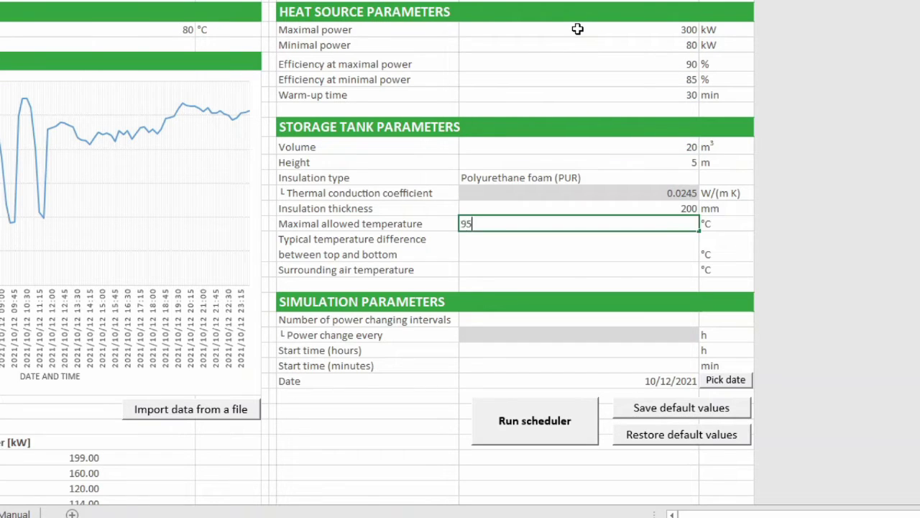
{"action": "key", "text": "Return"}
{"action": "type", "text": "20"}
{"action": "key", "text": "Return"}
{"action": "type", "text": "15"}
{"action": "key", "text": "Return"}
Set the simulation to 12 power changing intervals with a start time of 0 hours and 0 minutes
{"action": "left_click", "coordinate": [704, 319]}
{"action": "left_click", "coordinate": [683, 350]}
{"action": "key", "text": "Return"}
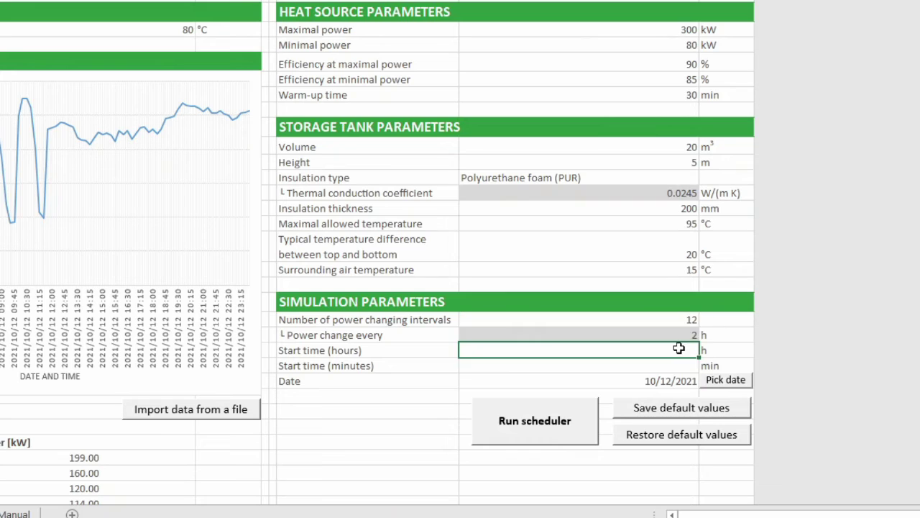
{"action": "type", "text": "0"}
{"action": "key", "text": "Return"}
{"action": "type", "text": "0"}
{"action": "key", "text": "Return"}
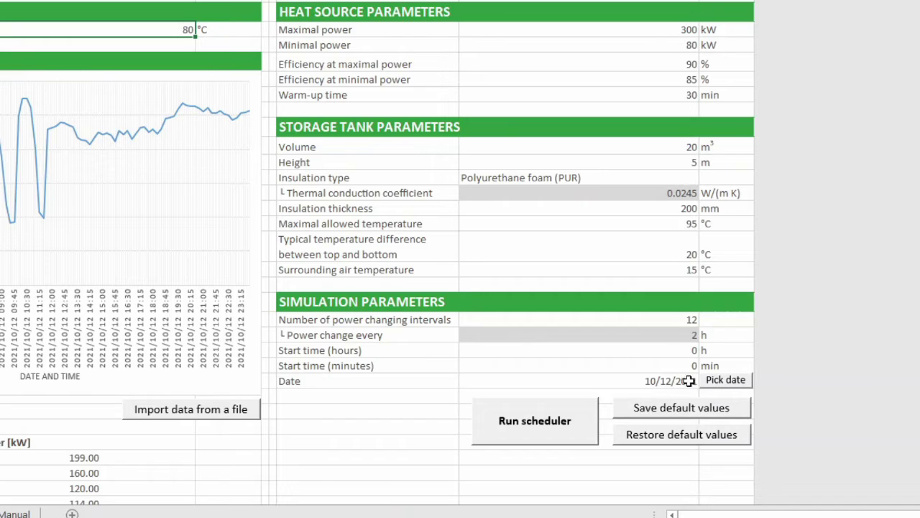
Save the current parameters as the default values
{"action": "left_click", "coordinate": [692, 407]}
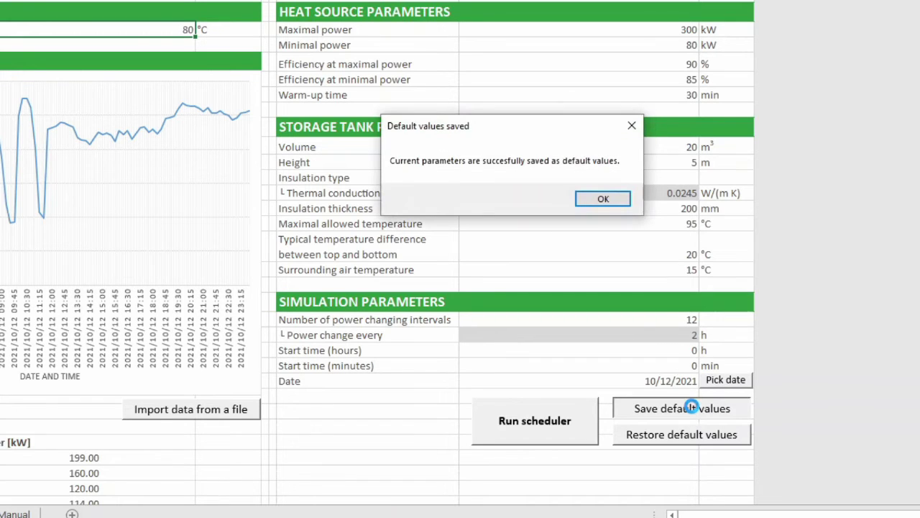
{"action": "left_click", "coordinate": [589, 204]}
Clear all entered parameters except the date and restore them from the saved default values
{"action": "key", "text": "Delete"}
{"action": "left_click_drag", "start_coordinate": [586, 31], "coordinate": [601, 95]}
{"action": "key", "text": "Delete"}
{"action": "left_click_drag", "start_coordinate": [619, 148], "coordinate": [626, 177]}
{"action": "key", "text": "Delete"}
{"action": "left_click_drag", "start_coordinate": [633, 208], "coordinate": [639, 271]}
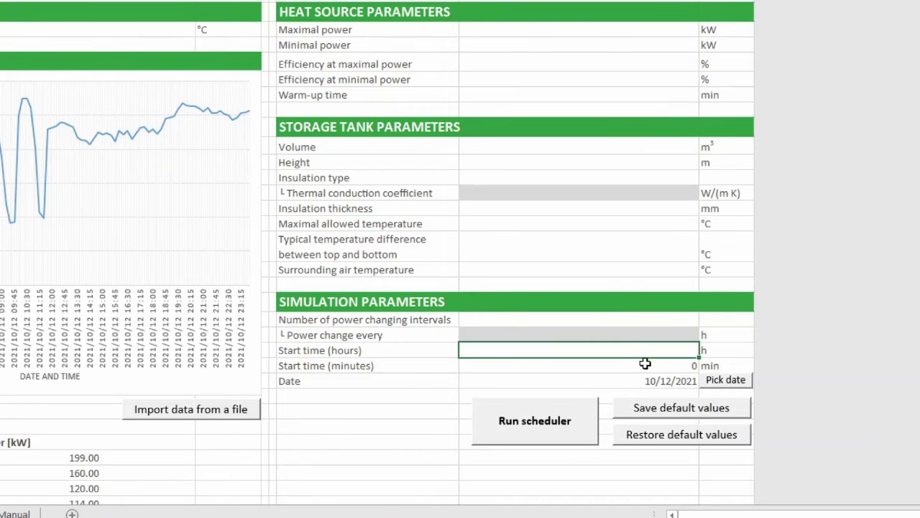
{"action": "left_click", "coordinate": [644, 365]}
{"action": "key", "text": "Delete"}
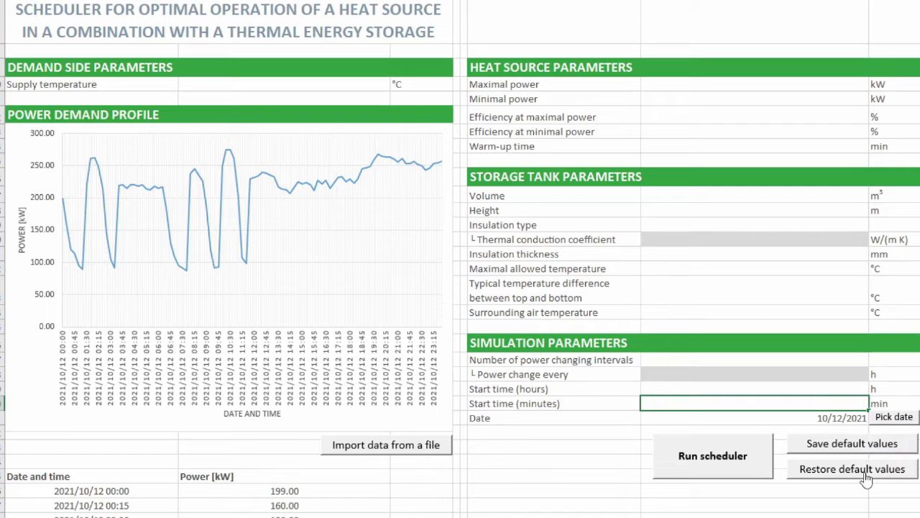
{"action": "left_click", "coordinate": [866, 476]}
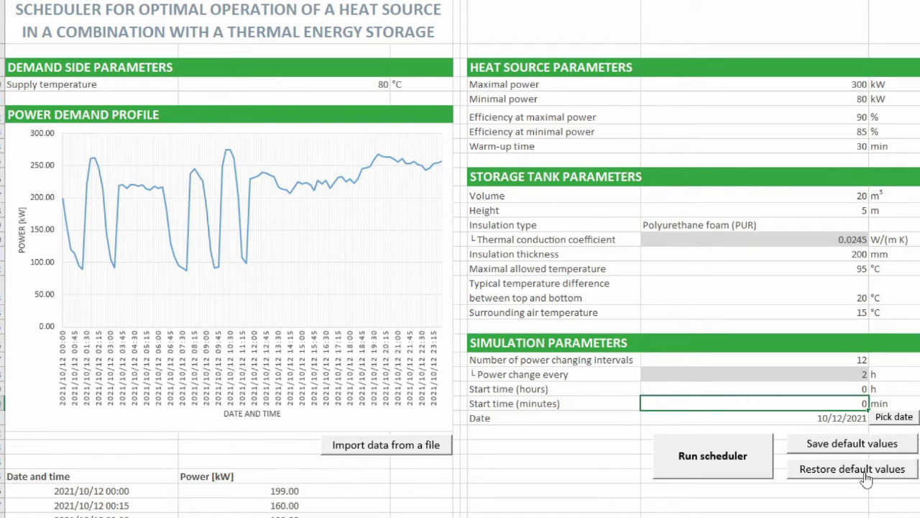
Run the scheduler to calculate the optimal heat source schedule
{"action": "left_click", "coordinate": [723, 478]}
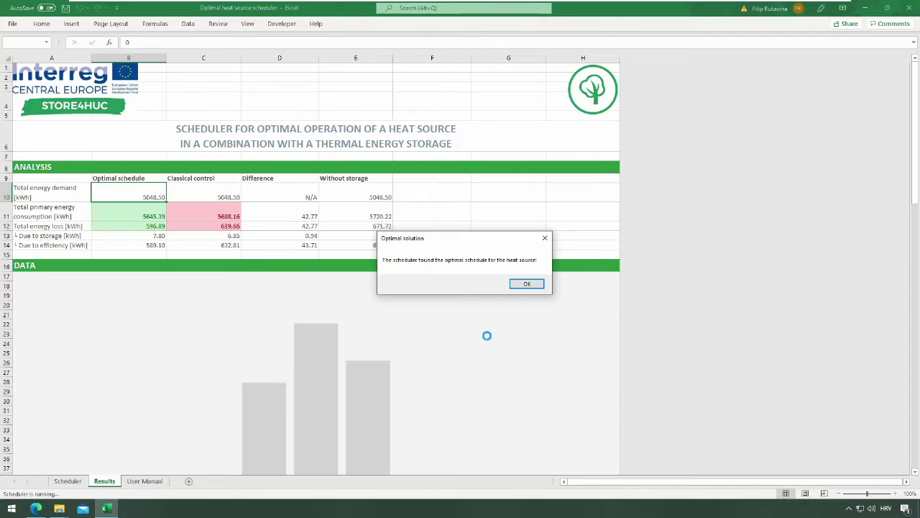
{"action": "left_click", "coordinate": [532, 287]}
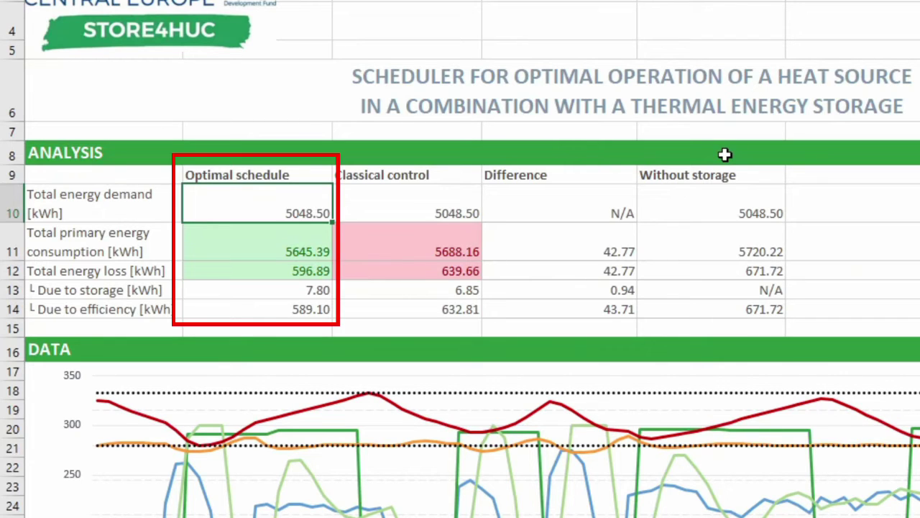
Hide and show again the chart's power demand, optimal tank-top temperature, minimal (supply) temperature and maximal temperature series
{"action": "scroll", "coordinate": [134, 353], "scroll_direction": "down", "scroll_amount": 3}
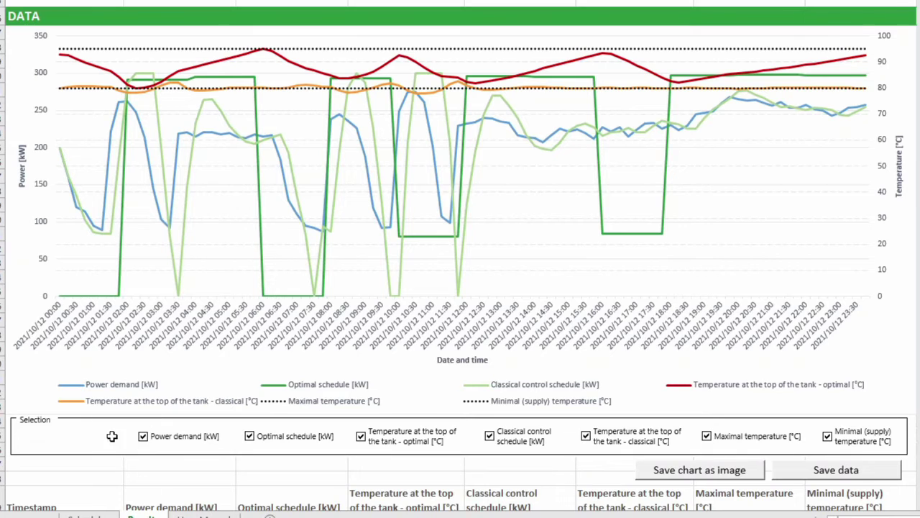
{"action": "left_click", "coordinate": [163, 440]}
{"action": "left_click", "coordinate": [163, 440]}
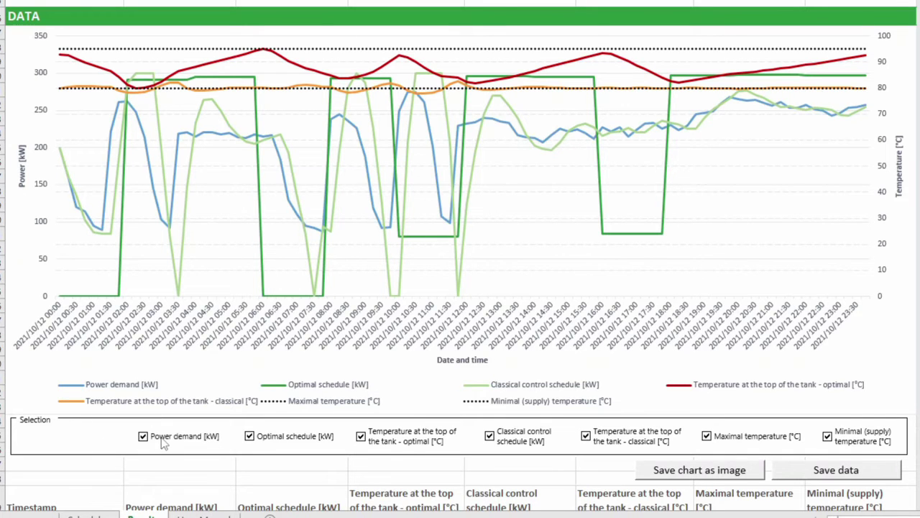
{"action": "left_click", "coordinate": [408, 439]}
{"action": "left_click", "coordinate": [408, 439]}
{"action": "left_click", "coordinate": [828, 439]}
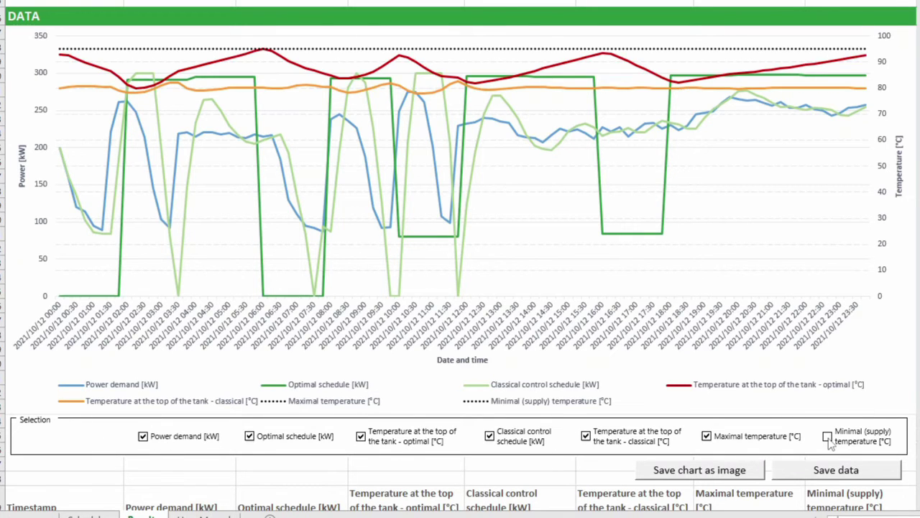
{"action": "left_click", "coordinate": [830, 442]}
{"action": "left_click", "coordinate": [764, 440]}
{"action": "left_click", "coordinate": [763, 442]}
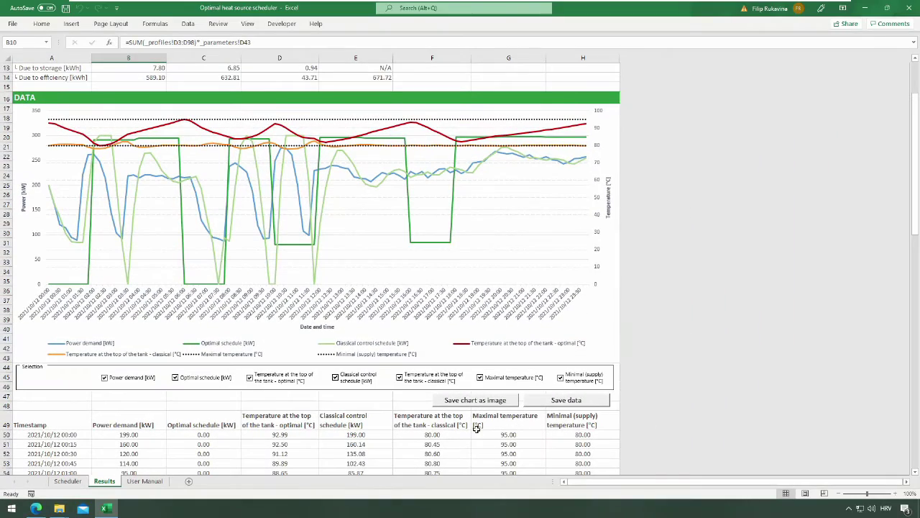
Save the results chart to the Desktop as a JPEG image named example
{"action": "left_click", "coordinate": [511, 404]}
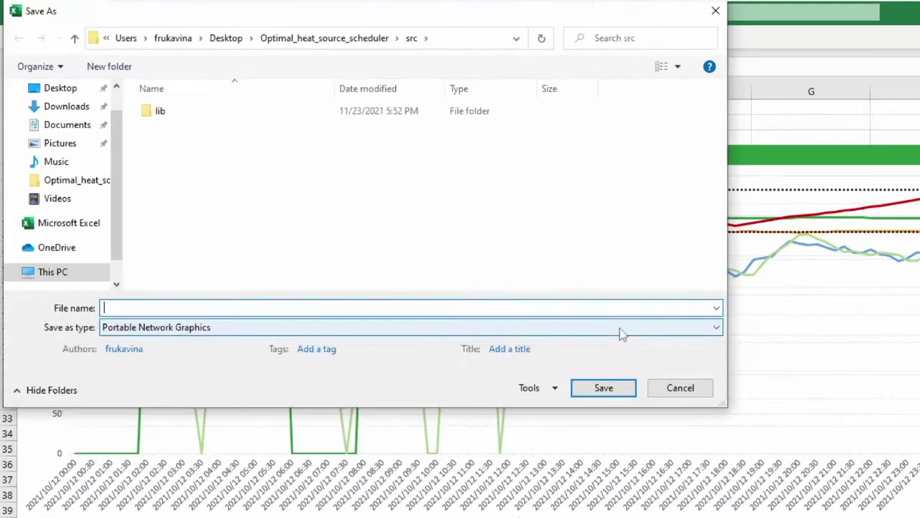
{"action": "left_click", "coordinate": [390, 206]}
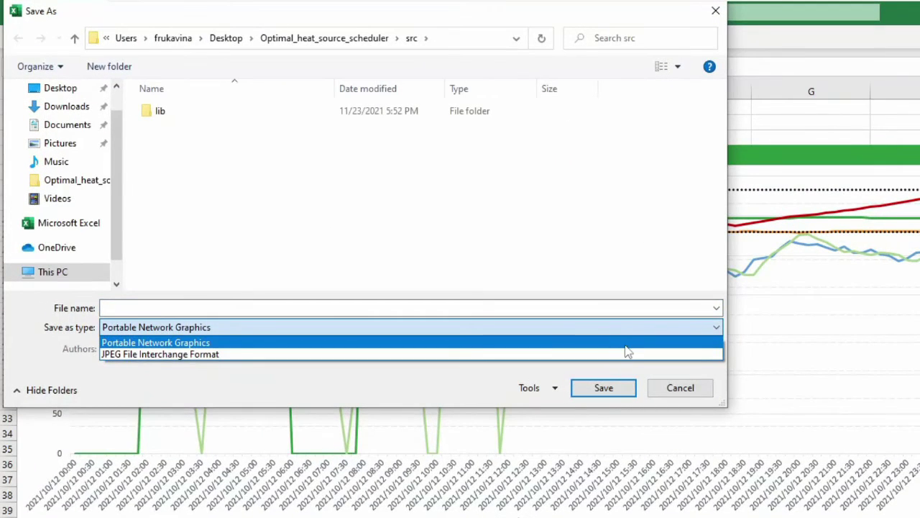
{"action": "left_click", "coordinate": [627, 355]}
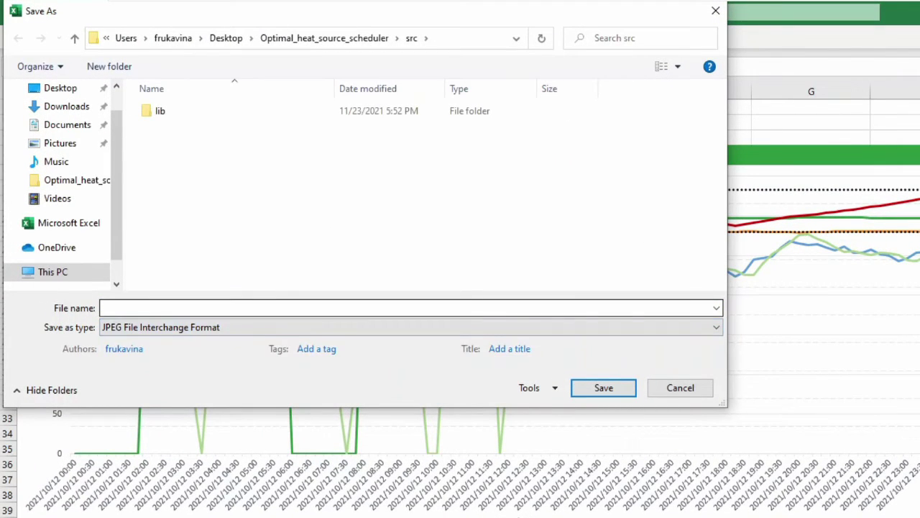
{"action": "type", "text": "example"}
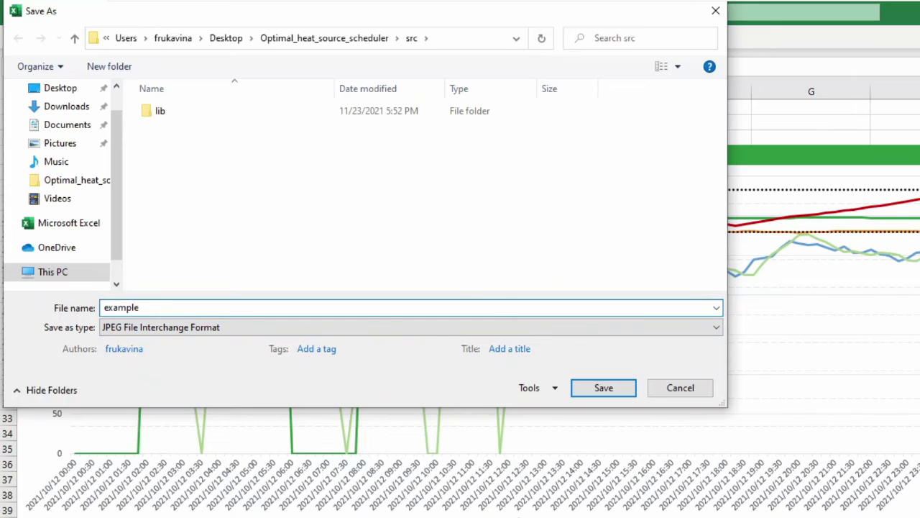
{"action": "left_click", "coordinate": [61, 88]}
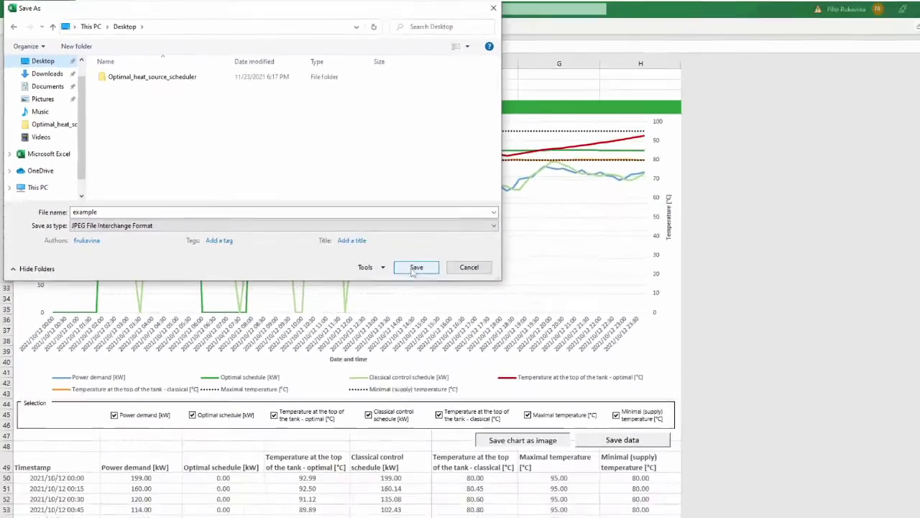
{"action": "left_click", "coordinate": [414, 269]}
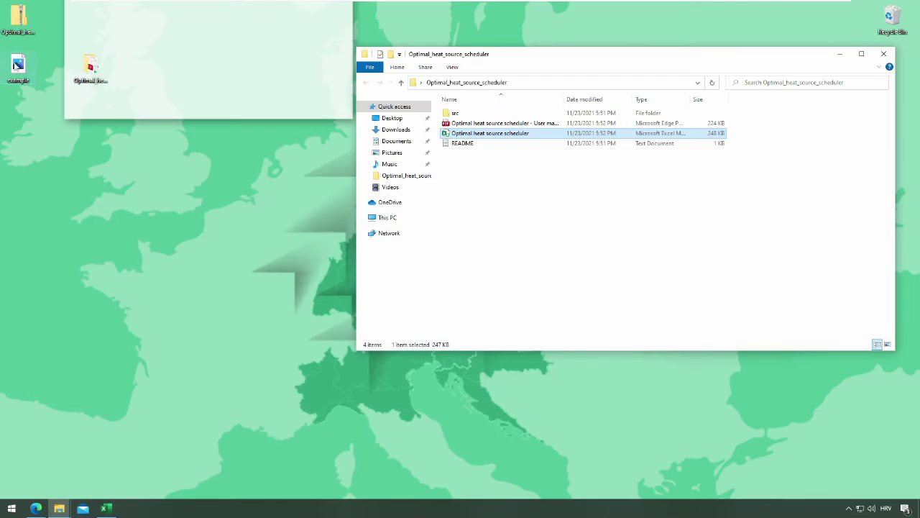
Open the example image from the desktop to check the exported chart and return to the Excel workbook
{"action": "double_click", "coordinate": [17, 66]}
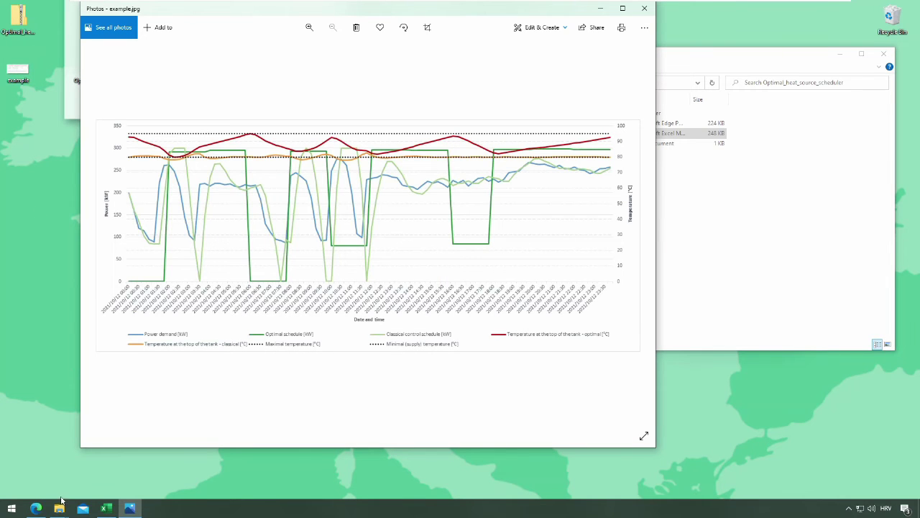
{"action": "left_click", "coordinate": [107, 508]}
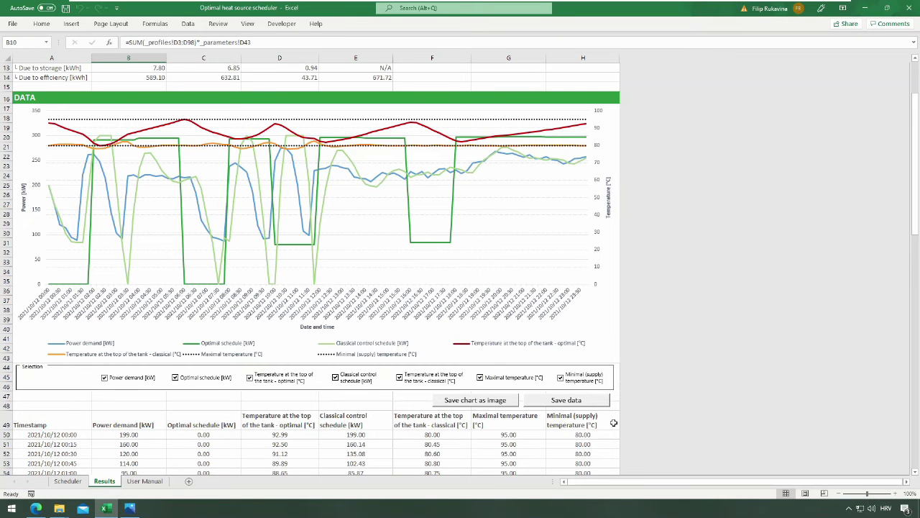
Save the results data to the Desktop as an Excel Workbook named example data
{"action": "left_click", "coordinate": [600, 403]}
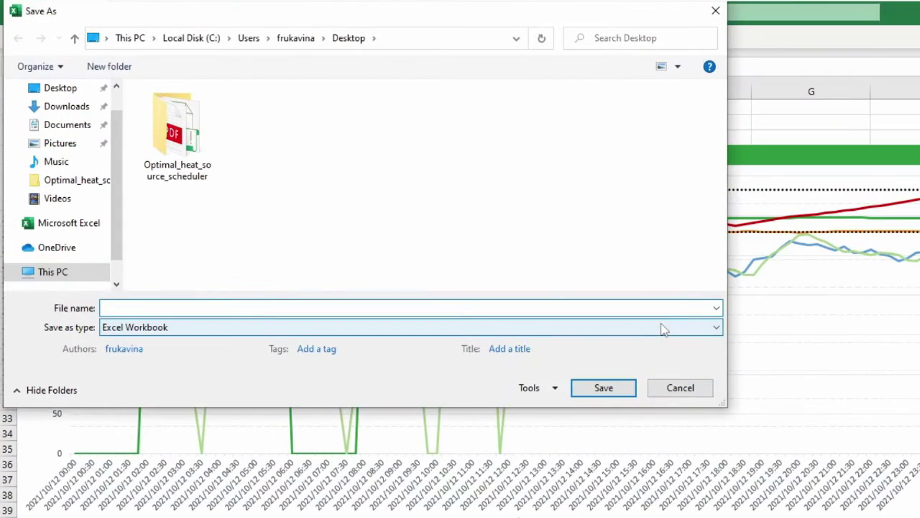
{"action": "left_click", "coordinate": [526, 260]}
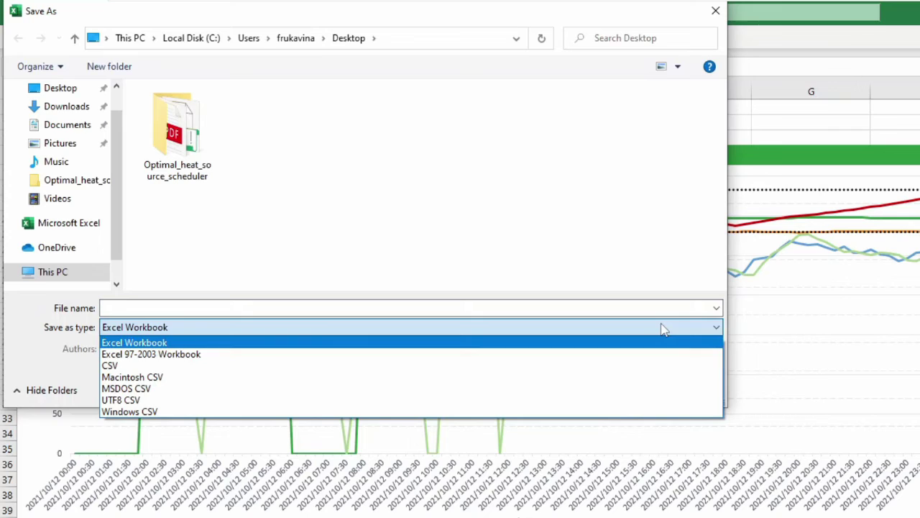
{"action": "left_click", "coordinate": [662, 327]}
{"action": "type", "text": "example data"}
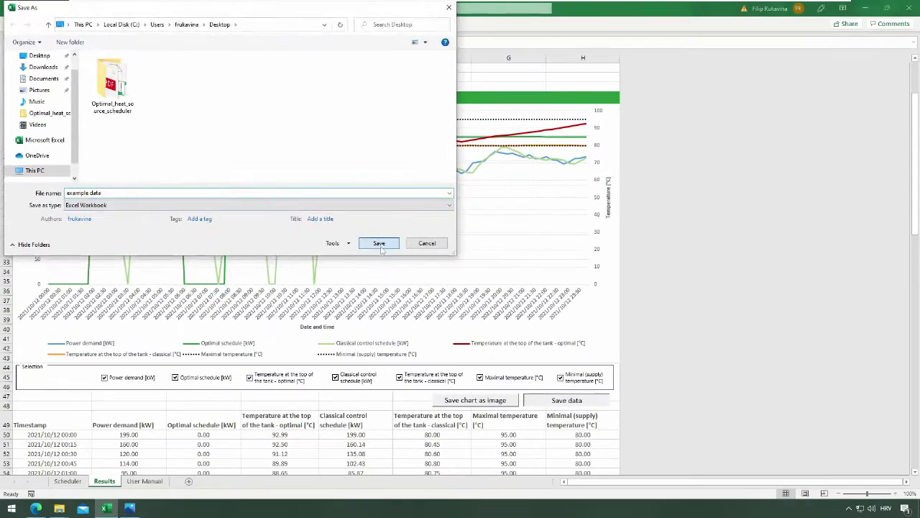
{"action": "left_click", "coordinate": [467, 299]}
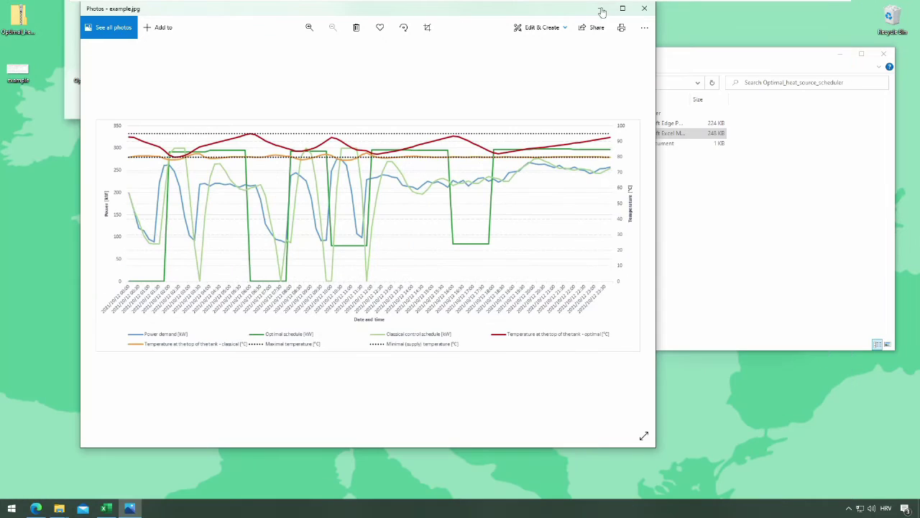
Open the example data workbook from the desktop to check the exported data and return to the Optimal heat source scheduler workbook
{"action": "left_click", "coordinate": [601, 9]}
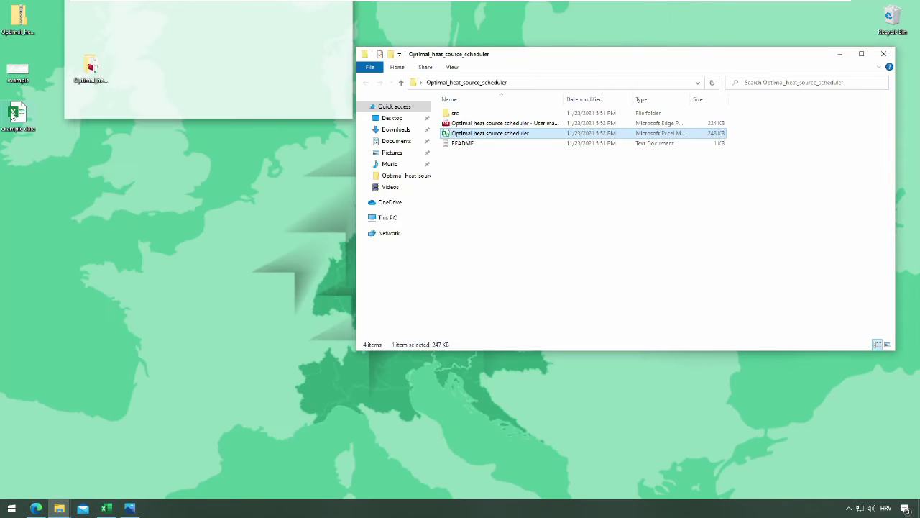
{"action": "double_click", "coordinate": [19, 117]}
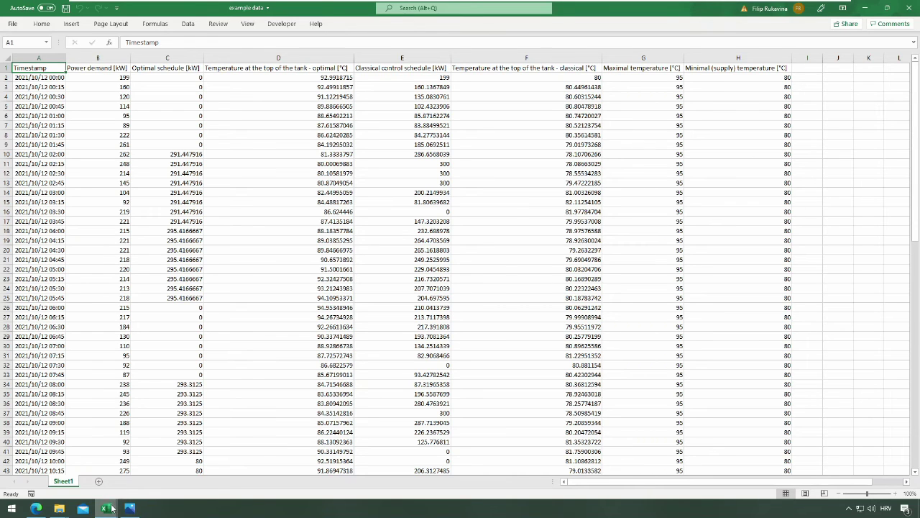
{"action": "mouse_move", "coordinate": [105, 509]}
{"action": "left_click", "coordinate": [80, 467]}
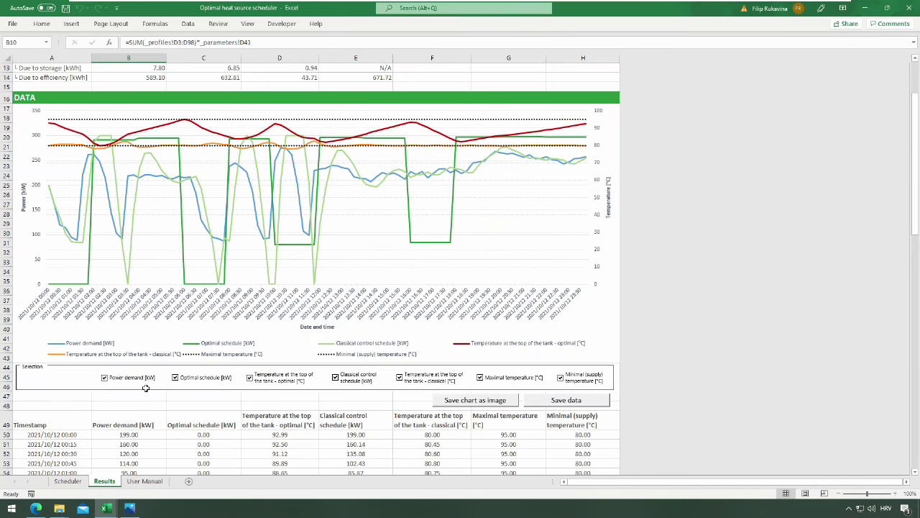
Read through the User Manual sheet, from the introduction down to the technical requirements and feedback sections
{"action": "left_click", "coordinate": [145, 481]}
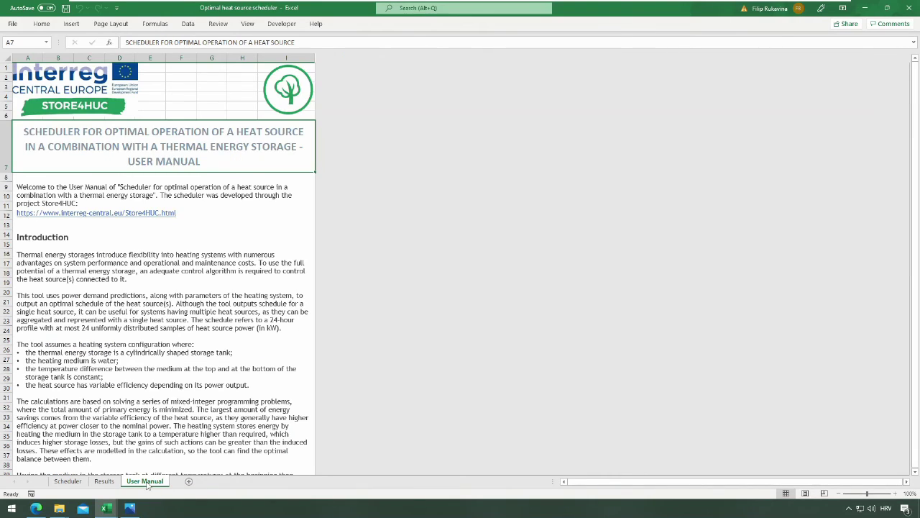
{"action": "scroll", "coordinate": [414, 331], "scroll_direction": "down", "scroll_amount": 20}
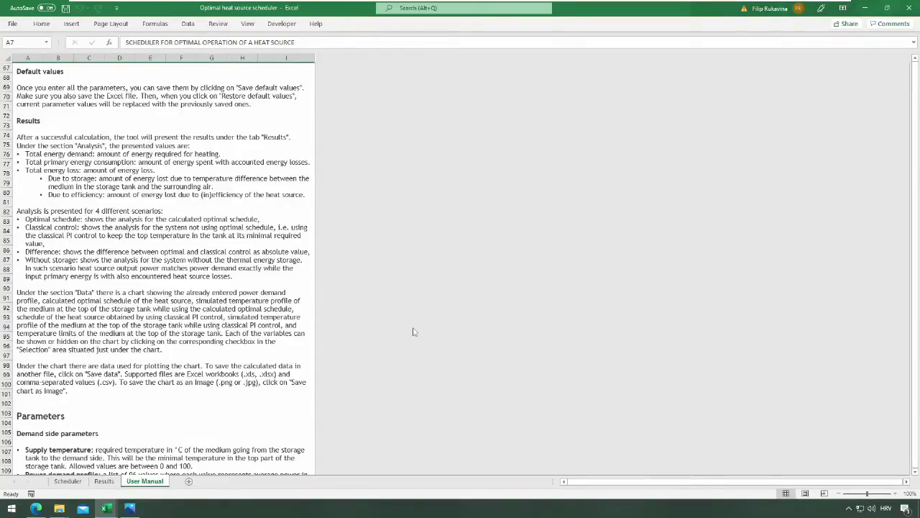
{"action": "scroll", "coordinate": [414, 332], "scroll_direction": "down", "scroll_amount": 20}
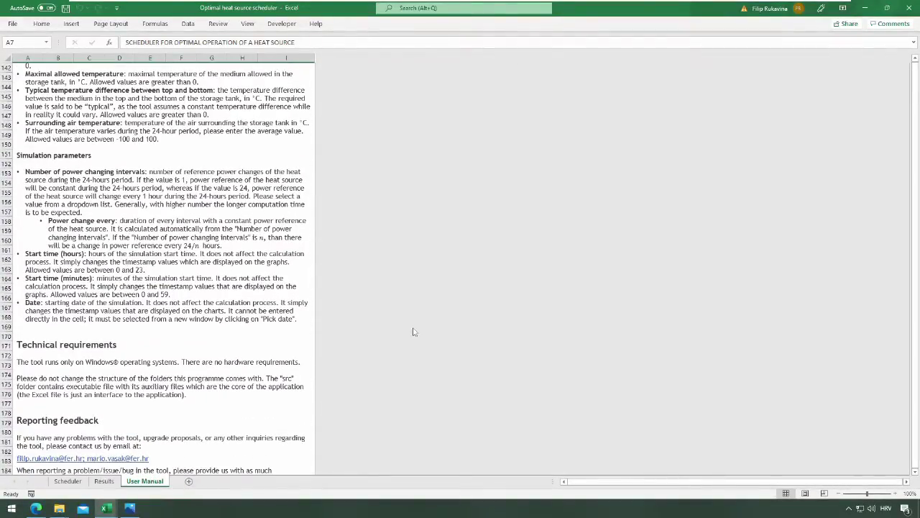
Minimize both workbooks and open the PDF user manual from the Optimal_heat_source_scheduler folder
{"action": "left_click", "coordinate": [872, 8]}
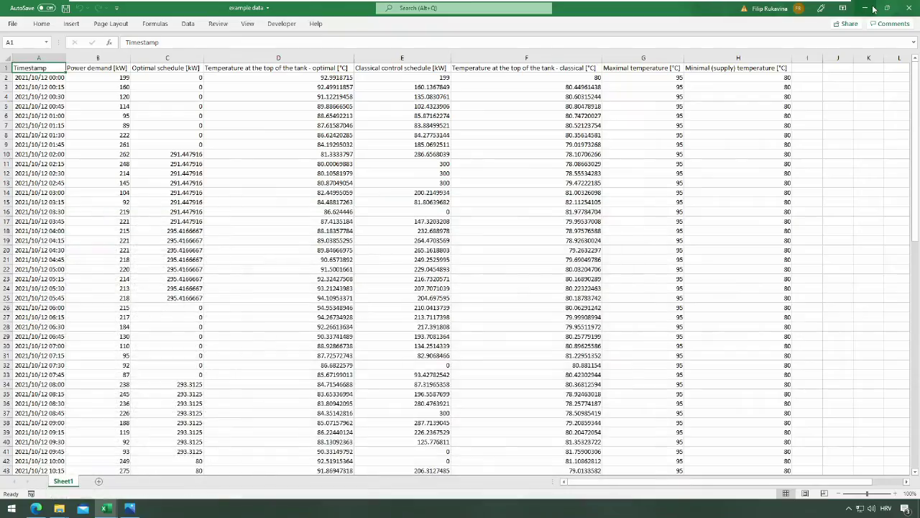
{"action": "left_click", "coordinate": [873, 8]}
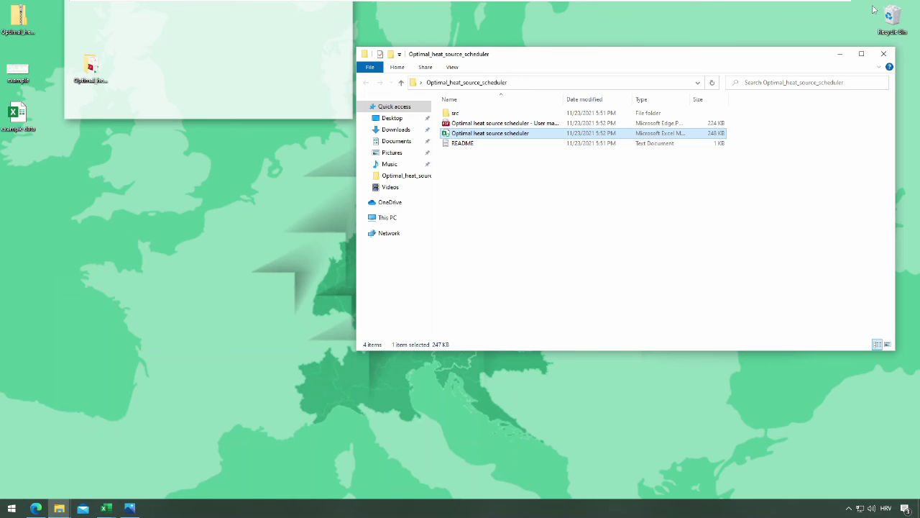
{"action": "left_click", "coordinate": [526, 125]}
{"action": "double_click", "coordinate": [526, 127]}
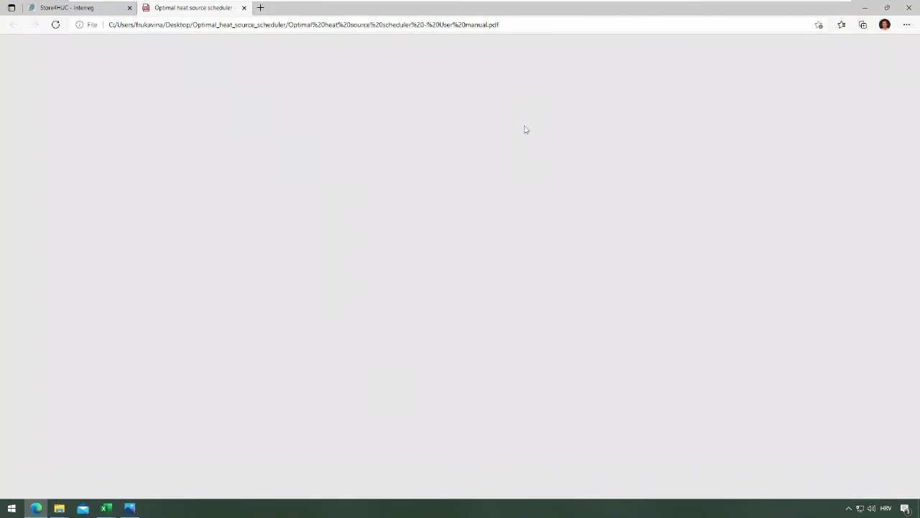